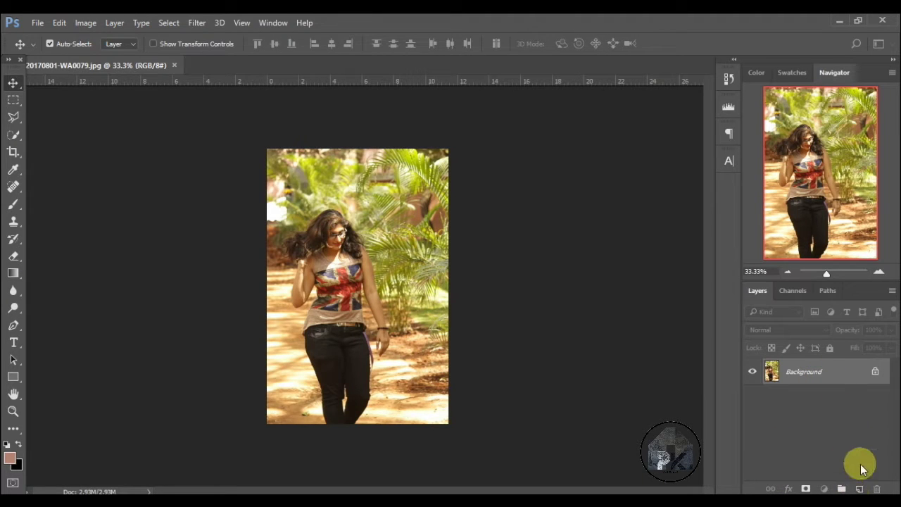
- Duplicate the Background layer into a 'Background copy' layer above it
{"action": "left_click_drag", "start_coordinate": [866, 378], "coordinate": [860, 489]}
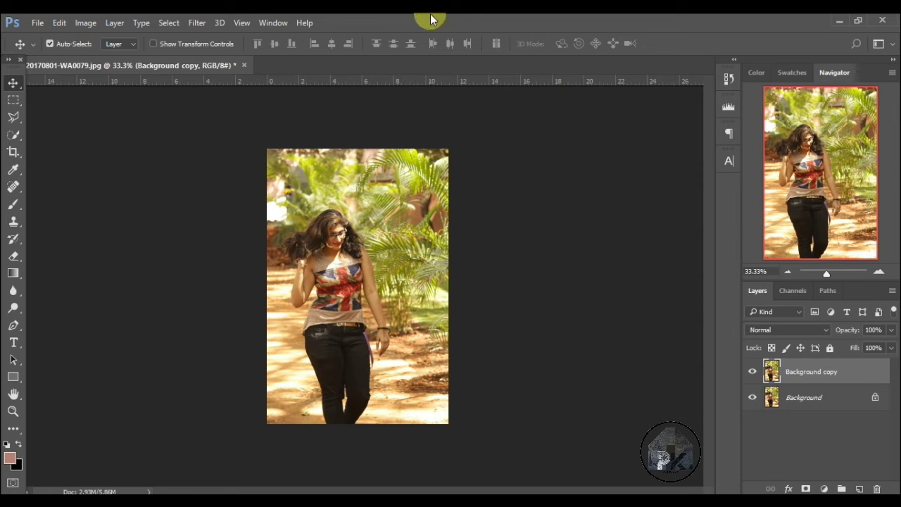
- Add a Selective Color layer with Blues at Cyan +100, Magenta +21, Yellow -100, Black +100
{"action": "left_click", "coordinate": [824, 489]}
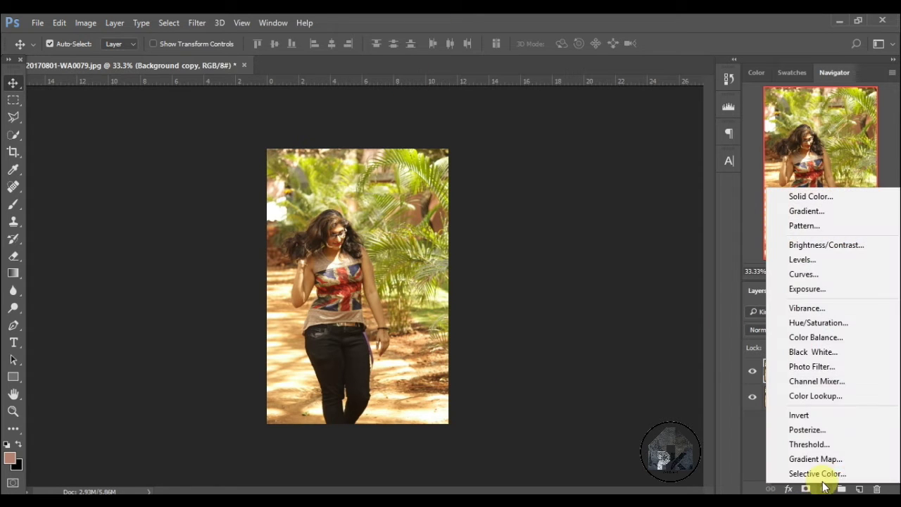
{"action": "left_click", "coordinate": [820, 474]}
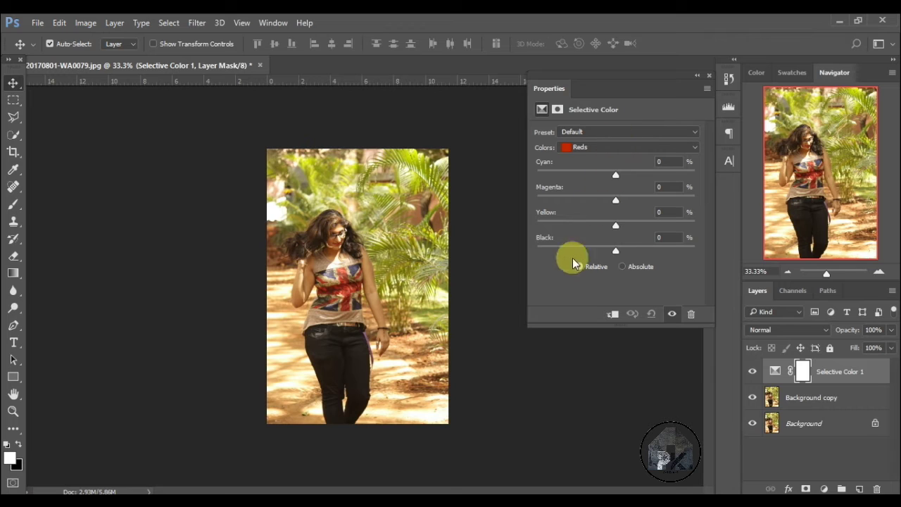
{"action": "left_click", "coordinate": [613, 147]}
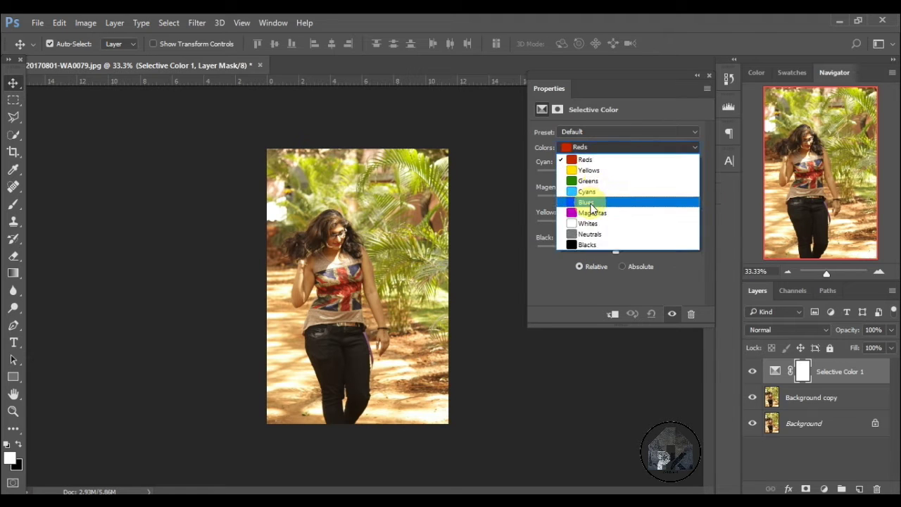
{"action": "left_click", "coordinate": [591, 205]}
{"action": "left_click_drag", "start_coordinate": [620, 176], "coordinate": [742, 177]}
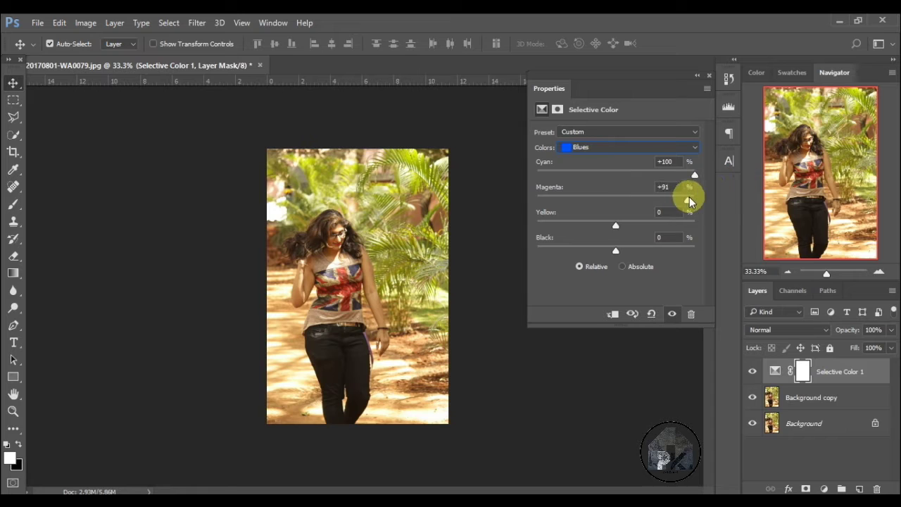
{"action": "mouse_move", "coordinate": [689, 200]}
{"action": "left_mouse_down"}
{"action": "mouse_move", "coordinate": [570, 201]}
{"action": "mouse_move", "coordinate": [633, 200]}
{"action": "mouse_move", "coordinate": [504, 220]}
{"action": "left_mouse_up"}
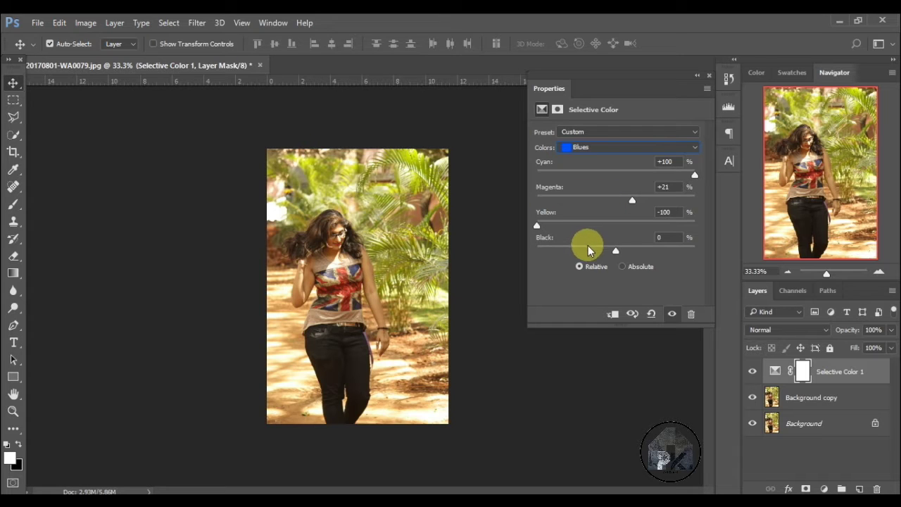
{"action": "left_click_drag", "start_coordinate": [616, 251], "coordinate": [805, 258]}
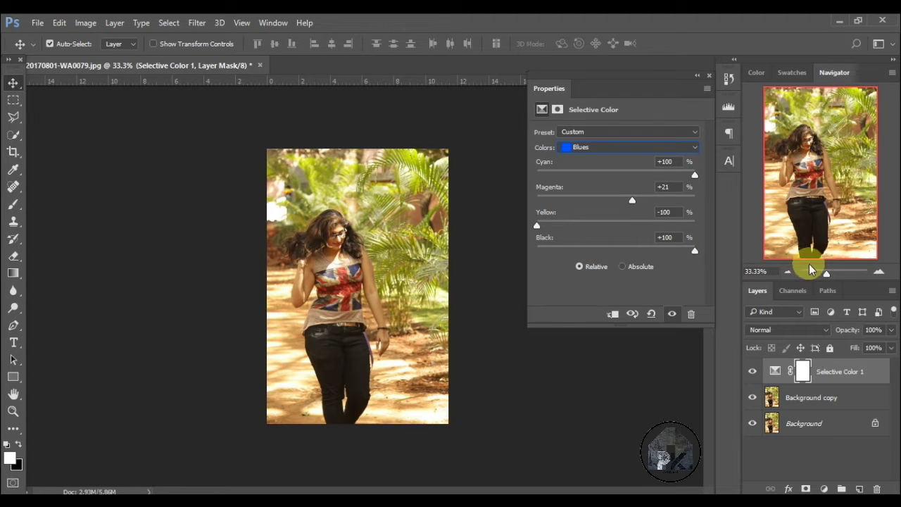
{"action": "left_click", "coordinate": [650, 147]}
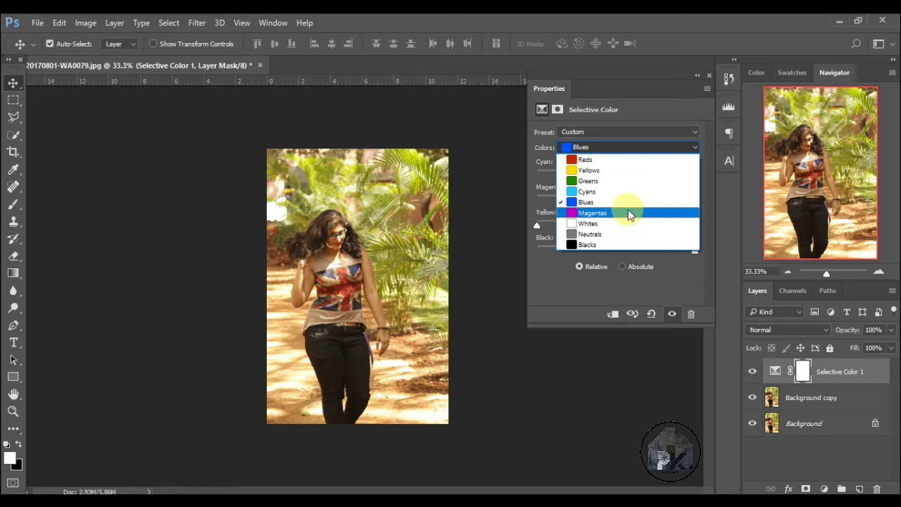
{"action": "left_click", "coordinate": [706, 77]}
{"action": "left_click", "coordinate": [707, 77]}
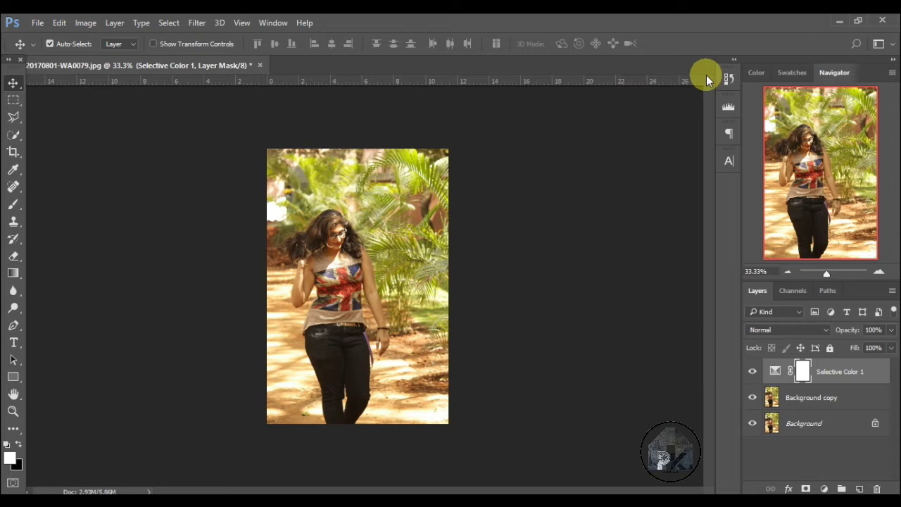
- Merge Selective Color 1 into Background copy and zoom to 100% on the top, Pen tool ready
{"action": "right_click", "coordinate": [836, 365]}
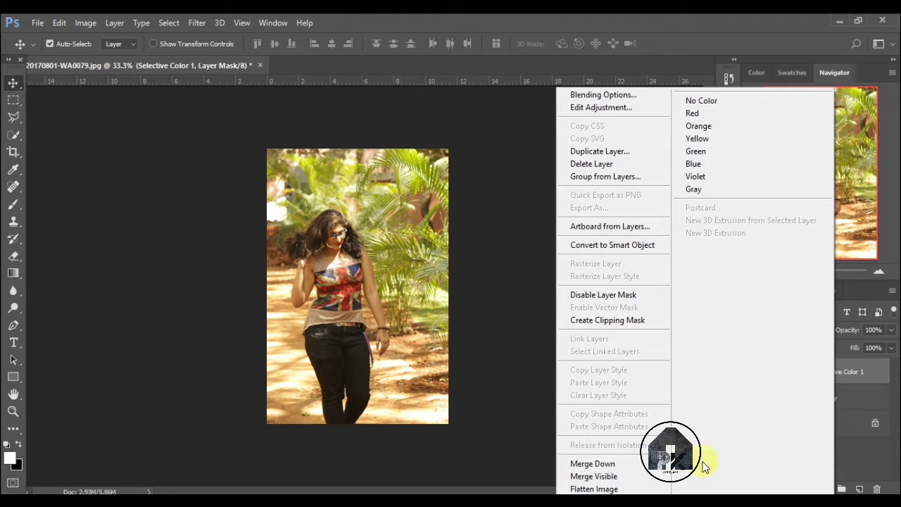
{"action": "left_click", "coordinate": [659, 461]}
{"action": "left_click", "coordinate": [879, 272]}
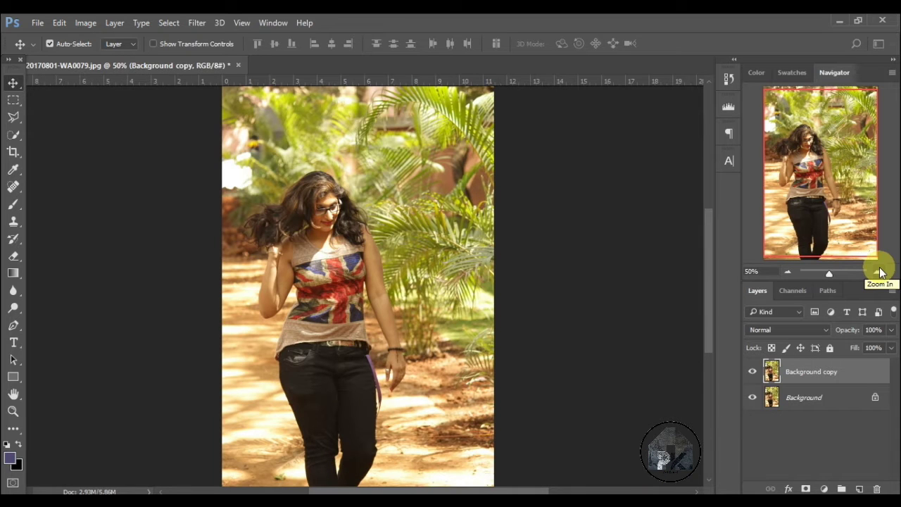
{"action": "left_click", "coordinate": [880, 272]}
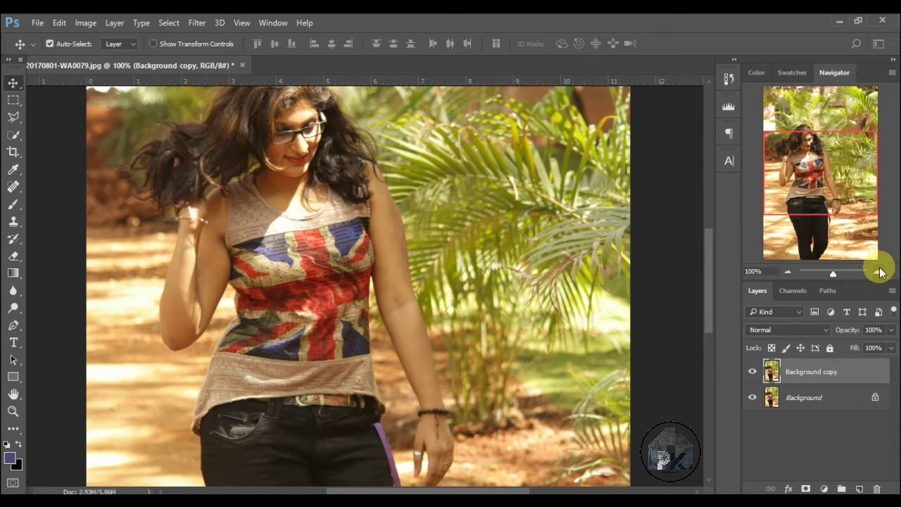
{"action": "left_click_drag", "start_coordinate": [852, 205], "coordinate": [850, 214]}
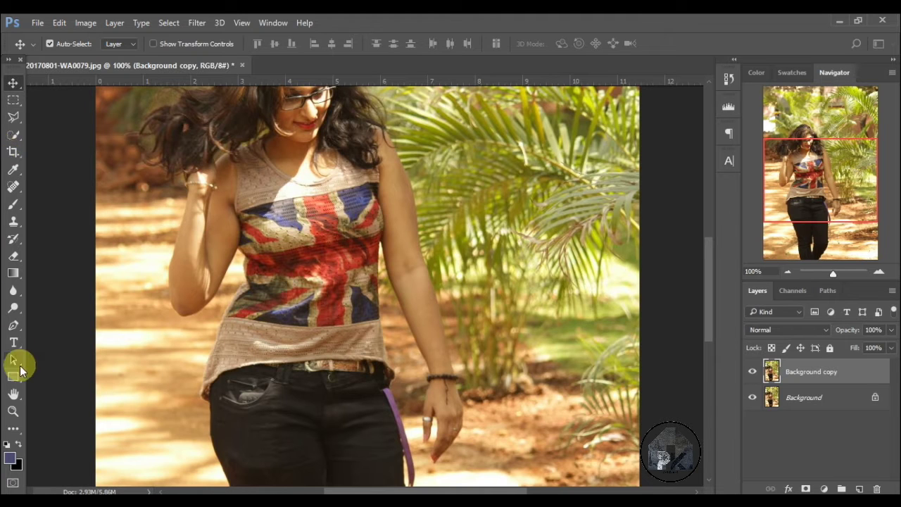
{"action": "left_click", "coordinate": [14, 324]}
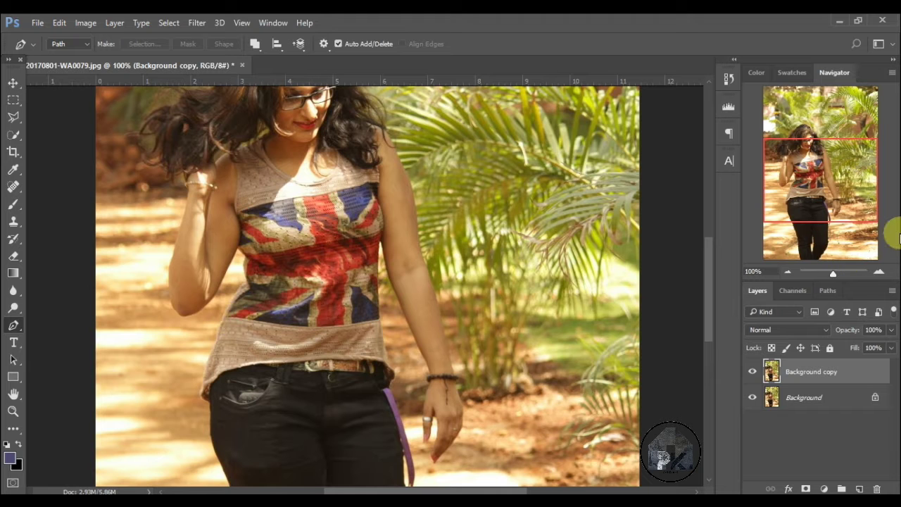
- At 300% zoom, trace a pen path along the top's lower seam and up its right side
{"action": "left_click", "coordinate": [880, 273]}
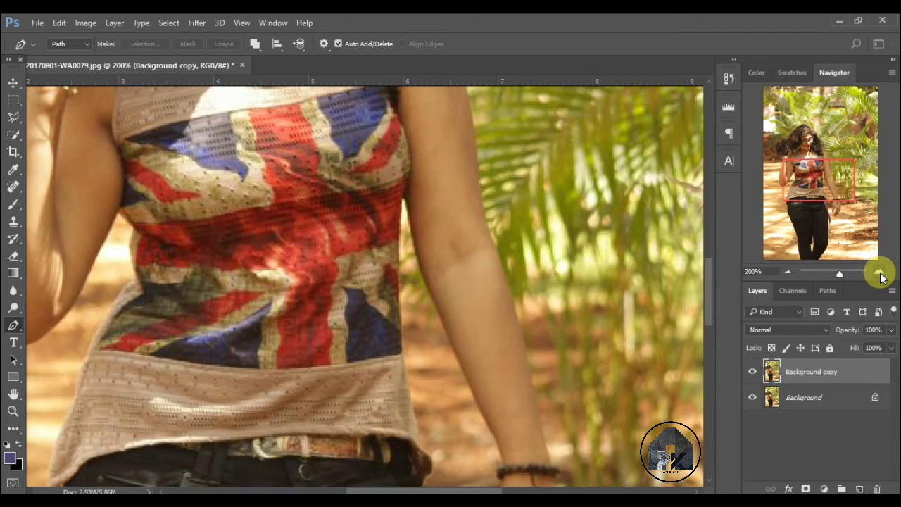
{"action": "left_click", "coordinate": [880, 274]}
{"action": "left_click_drag", "start_coordinate": [806, 177], "coordinate": [792, 181]}
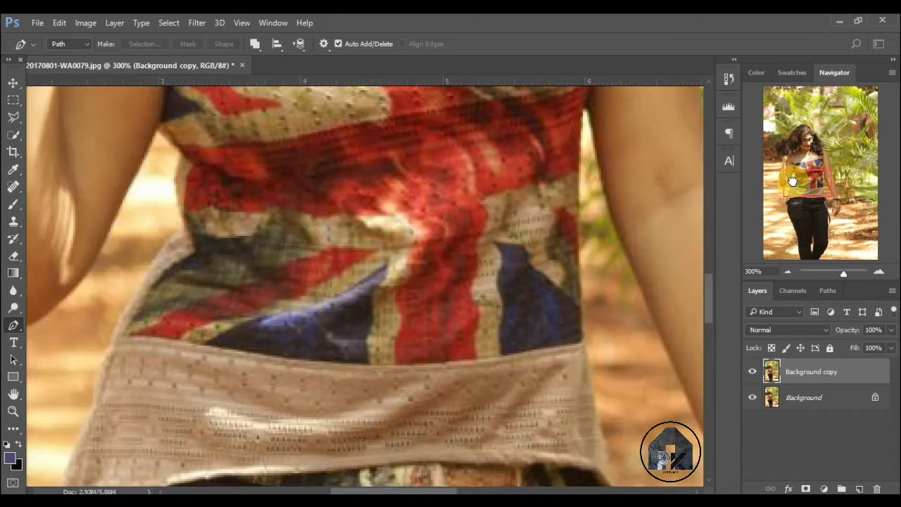
{"action": "left_click", "coordinate": [125, 338]}
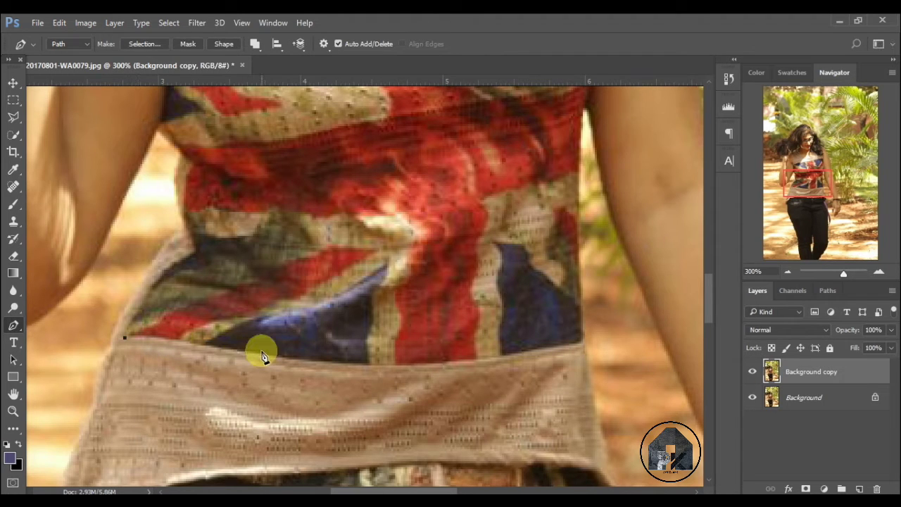
{"action": "left_click_drag", "start_coordinate": [262, 357], "coordinate": [313, 364]}
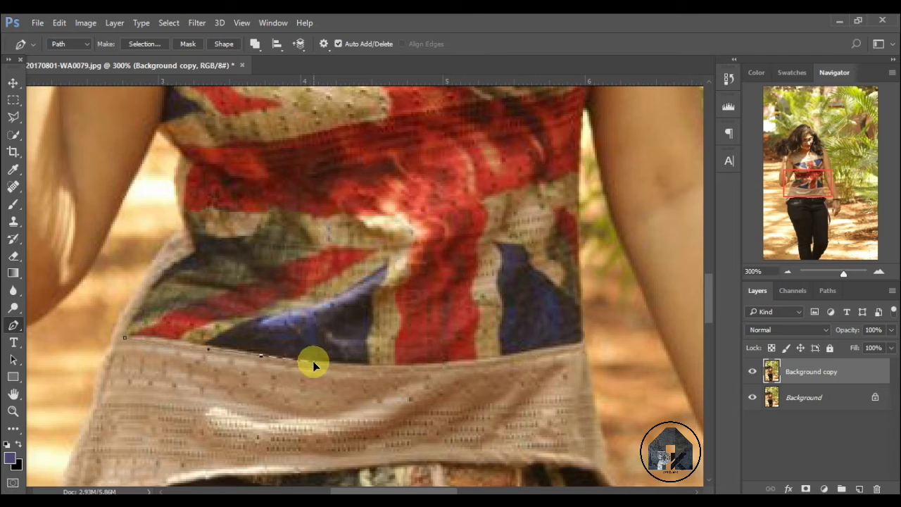
{"action": "left_click_drag", "start_coordinate": [314, 365], "coordinate": [315, 373]}
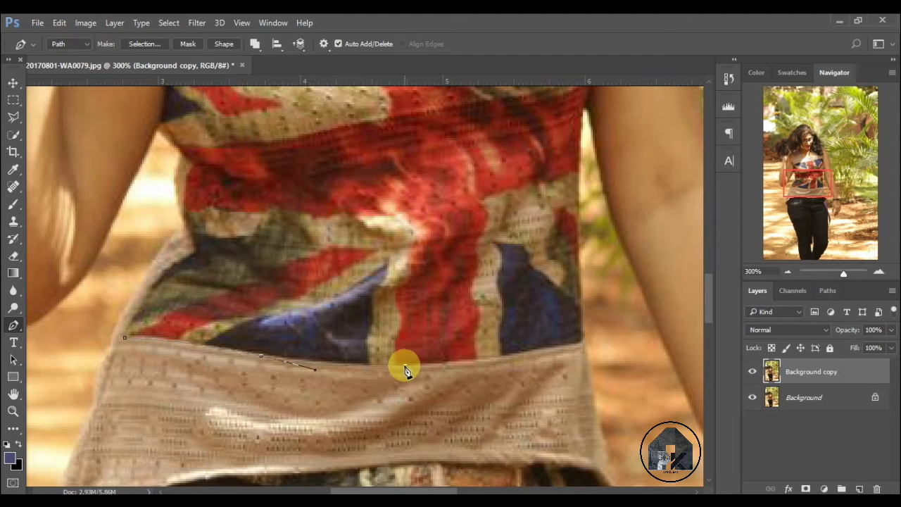
{"action": "left_click", "coordinate": [405, 366]}
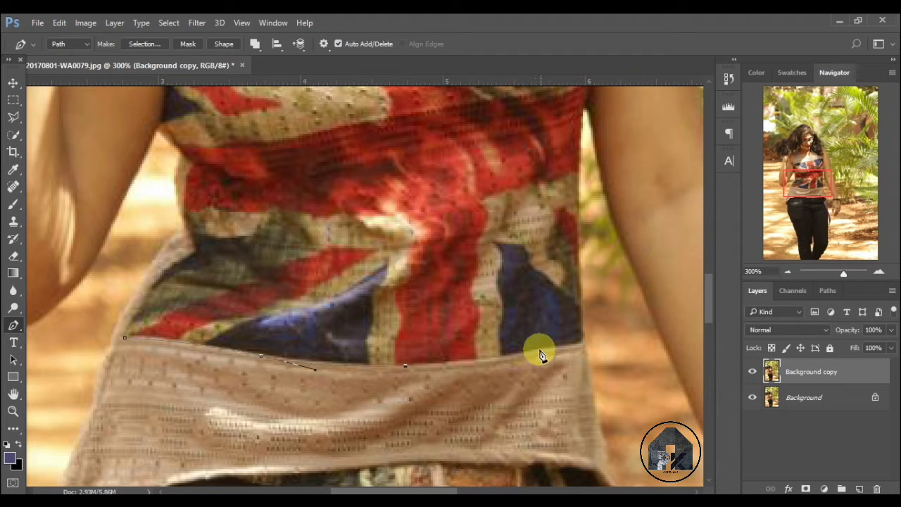
{"action": "left_click_drag", "start_coordinate": [526, 359], "coordinate": [546, 358]}
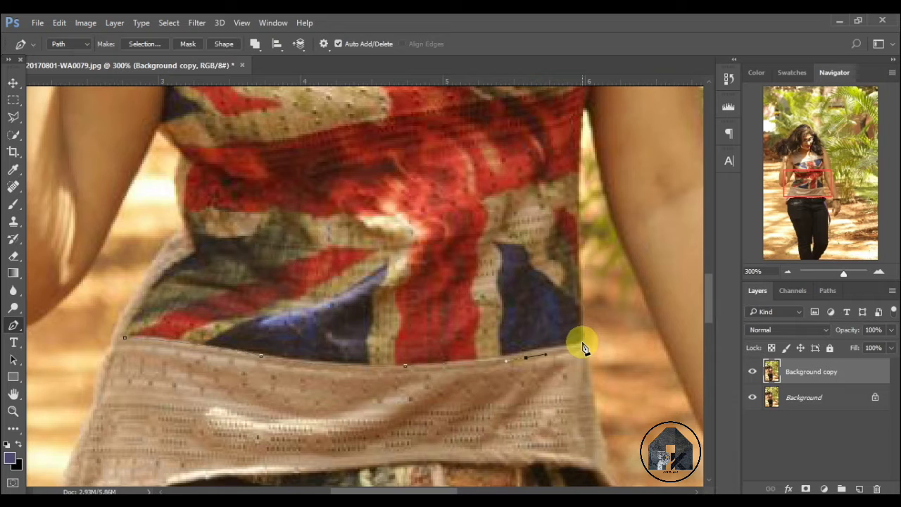
{"action": "left_click", "coordinate": [583, 343]}
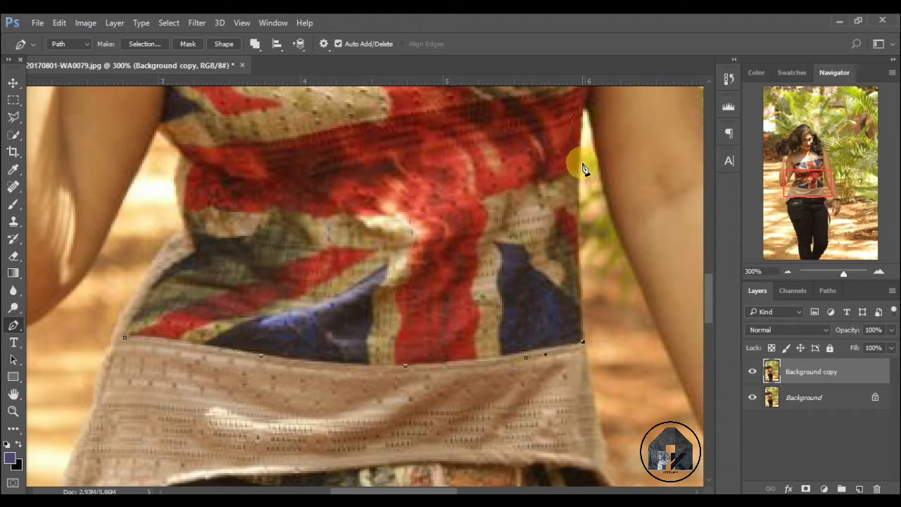
{"action": "left_click_drag", "start_coordinate": [580, 181], "coordinate": [582, 134]}
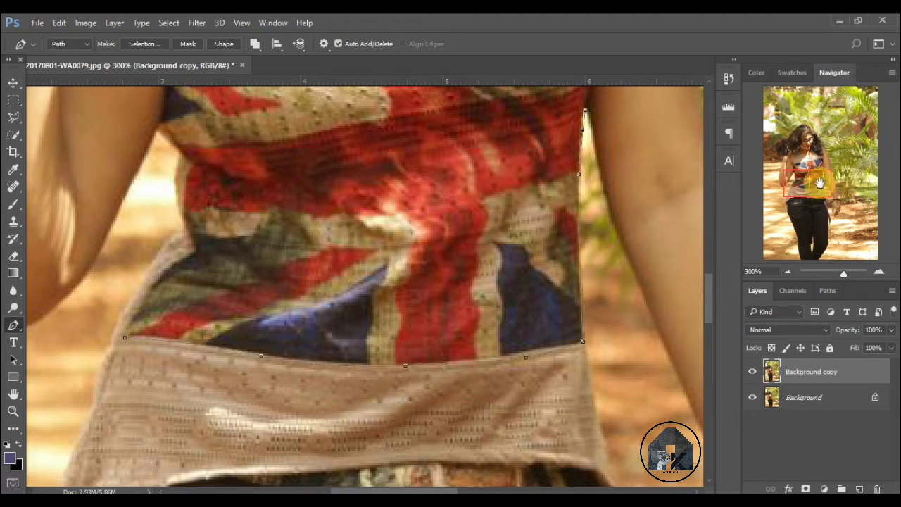
- Continue the pen path up the right edge, across the upper edge and down the left side
{"action": "left_click_drag", "start_coordinate": [817, 182], "coordinate": [816, 169]}
{"action": "left_click_drag", "start_coordinate": [597, 260], "coordinate": [594, 211]}
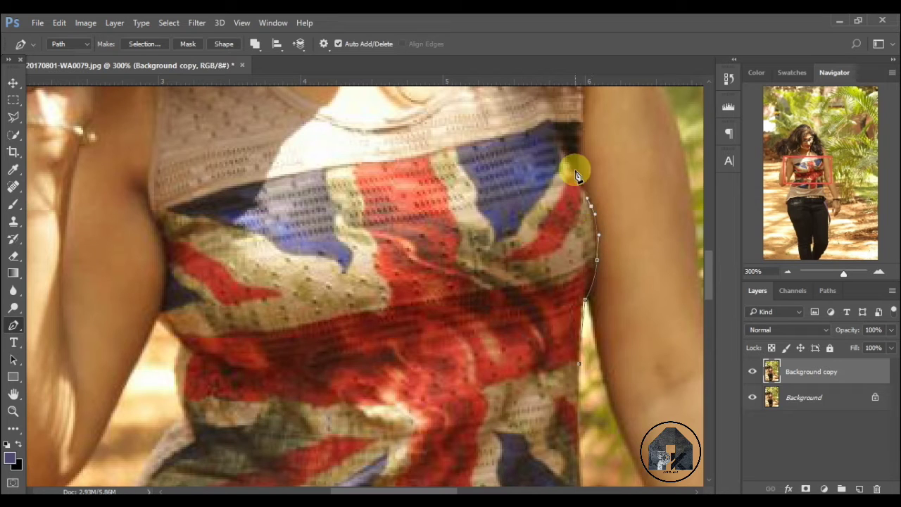
{"action": "mouse_move", "coordinate": [581, 176]}
{"action": "left_mouse_down"}
{"action": "mouse_move", "coordinate": [583, 130]}
{"action": "mouse_move", "coordinate": [457, 145]}
{"action": "left_mouse_up"}
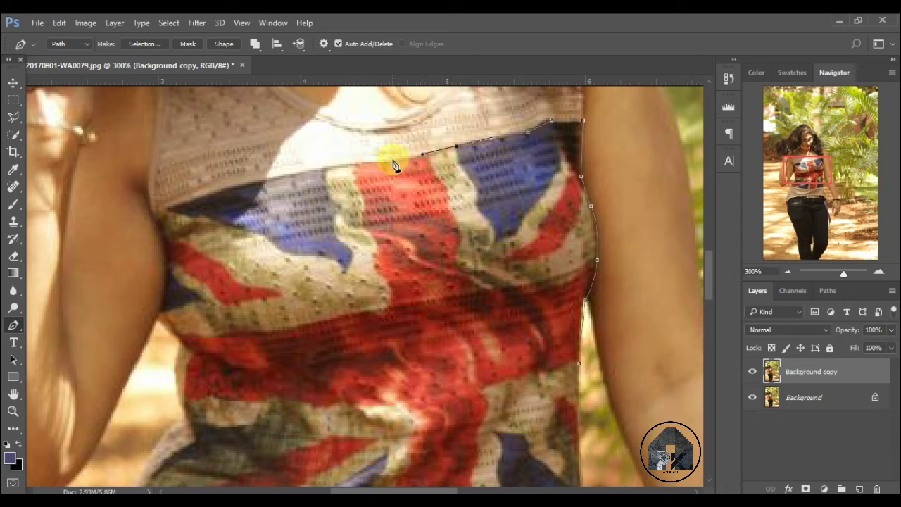
{"action": "left_click_drag", "start_coordinate": [393, 161], "coordinate": [334, 165]}
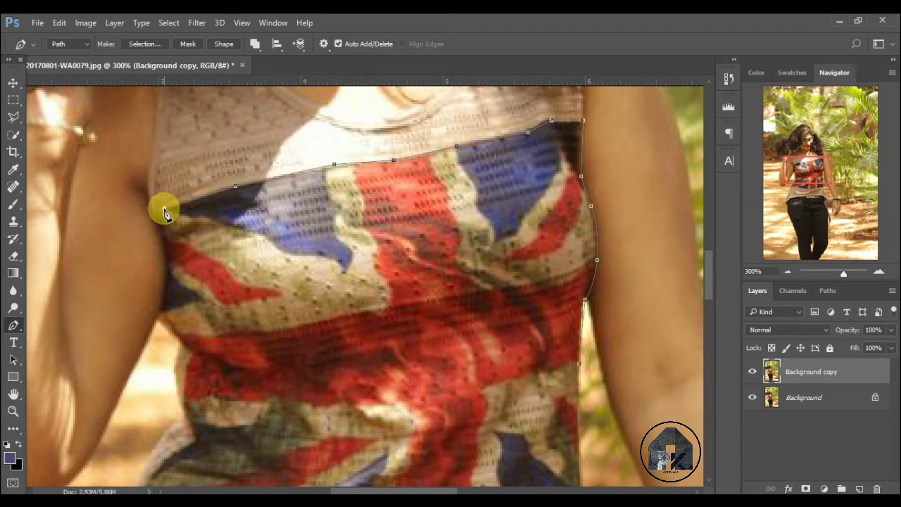
{"action": "left_click_drag", "start_coordinate": [155, 213], "coordinate": [170, 249]}
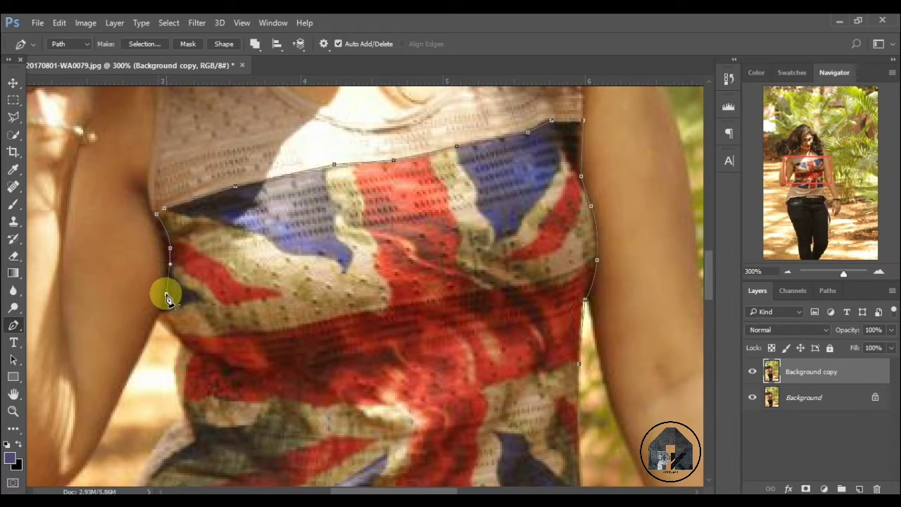
{"action": "left_click_drag", "start_coordinate": [158, 317], "coordinate": [151, 340]}
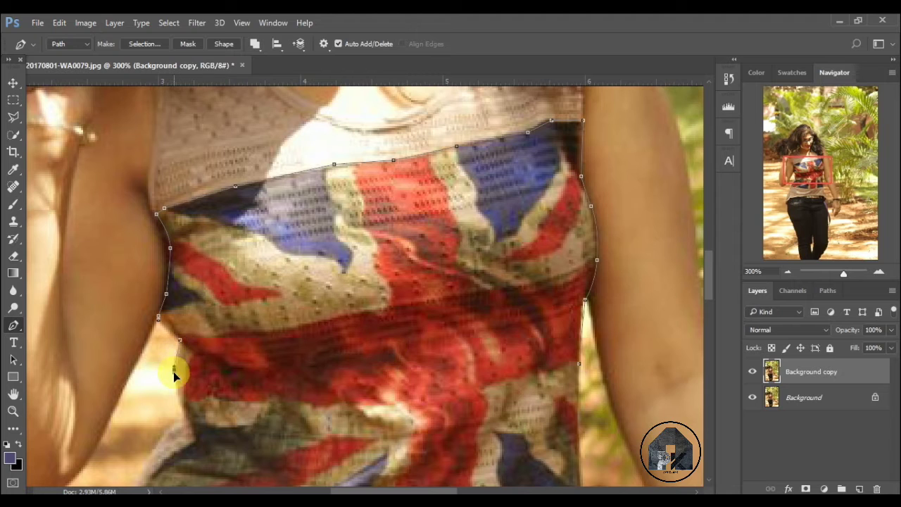
- Extend the path along the lower left of the top and close it at the starting anchor
{"action": "left_click", "coordinate": [728, 78]}
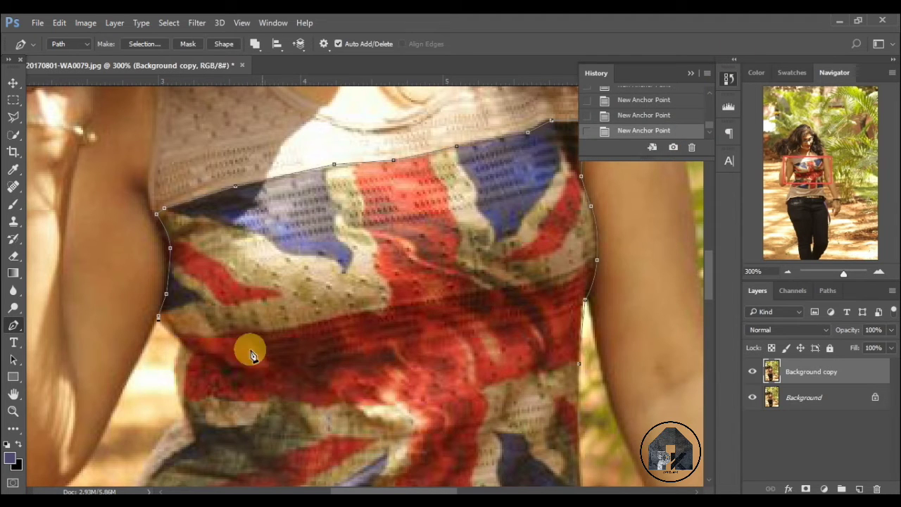
{"action": "left_click_drag", "start_coordinate": [189, 351], "coordinate": [181, 396]}
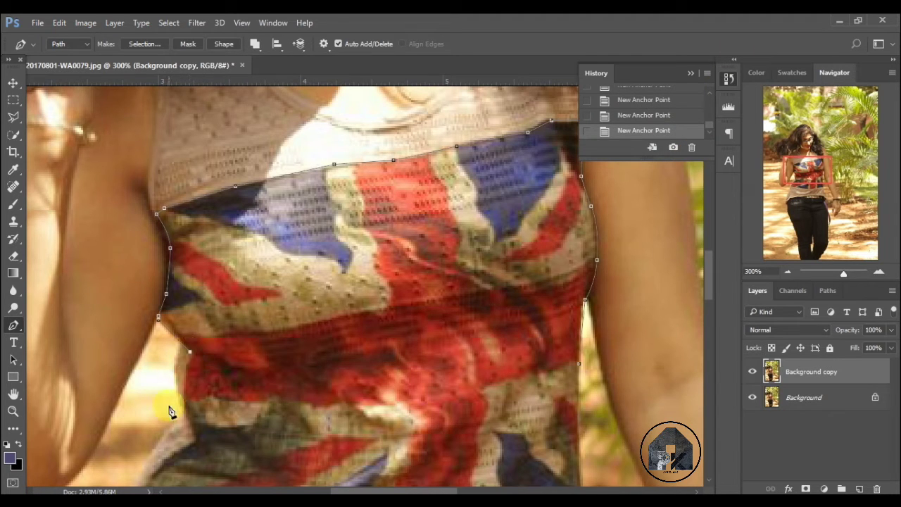
{"action": "left_click", "coordinate": [195, 436]}
{"action": "left_click_drag", "start_coordinate": [822, 166], "coordinate": [810, 181]}
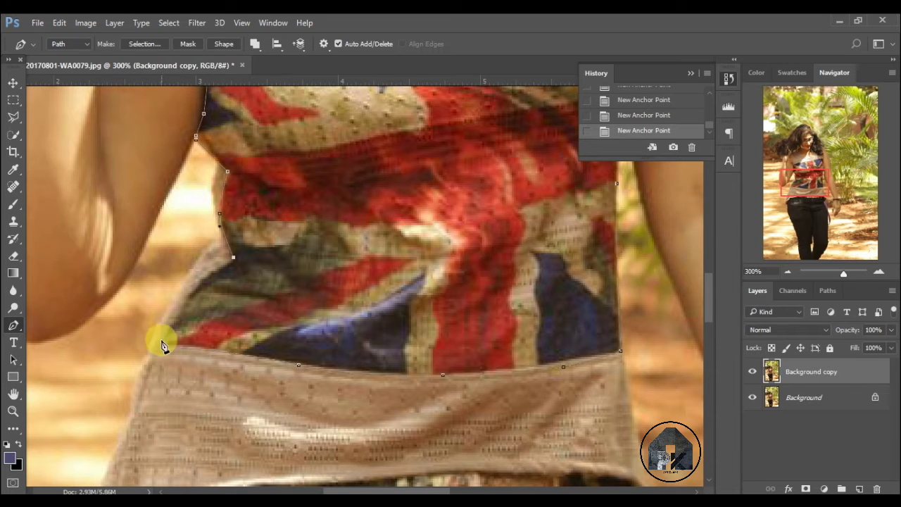
{"action": "left_click_drag", "start_coordinate": [185, 297], "coordinate": [176, 311]}
{"action": "left_click_drag", "start_coordinate": [166, 335], "coordinate": [163, 350]}
{"action": "left_click", "coordinate": [163, 350]}
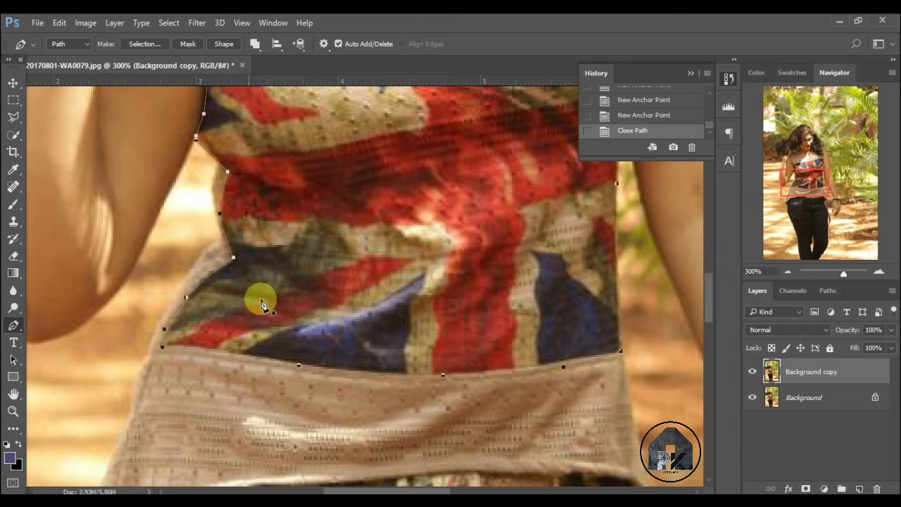
- Convert the closed path into a selection with Feather 0, then zoom back out
{"action": "right_click", "coordinate": [263, 296]}
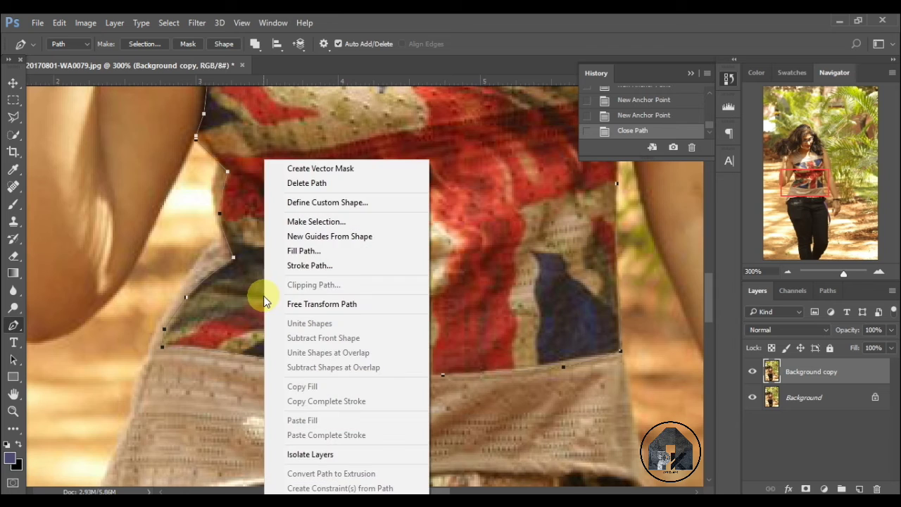
{"action": "left_click", "coordinate": [317, 222]}
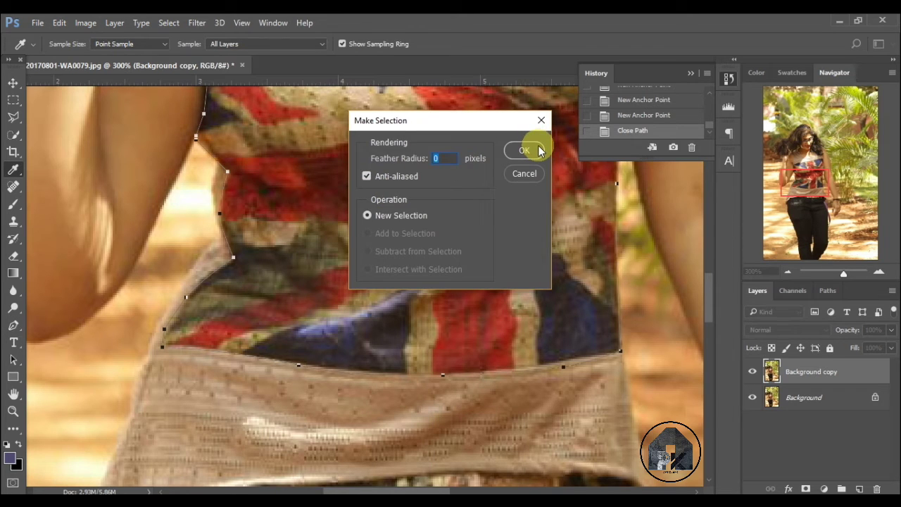
{"action": "left_click", "coordinate": [539, 146]}
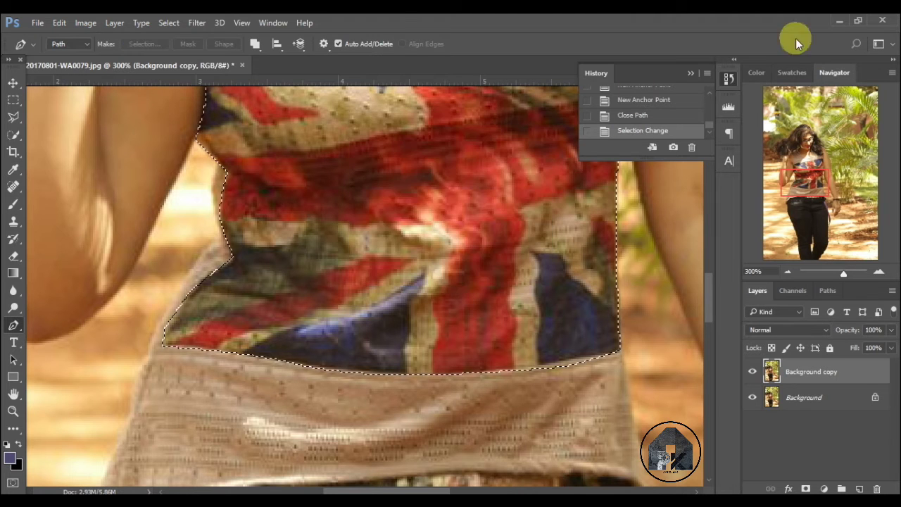
{"action": "left_click", "coordinate": [790, 276]}
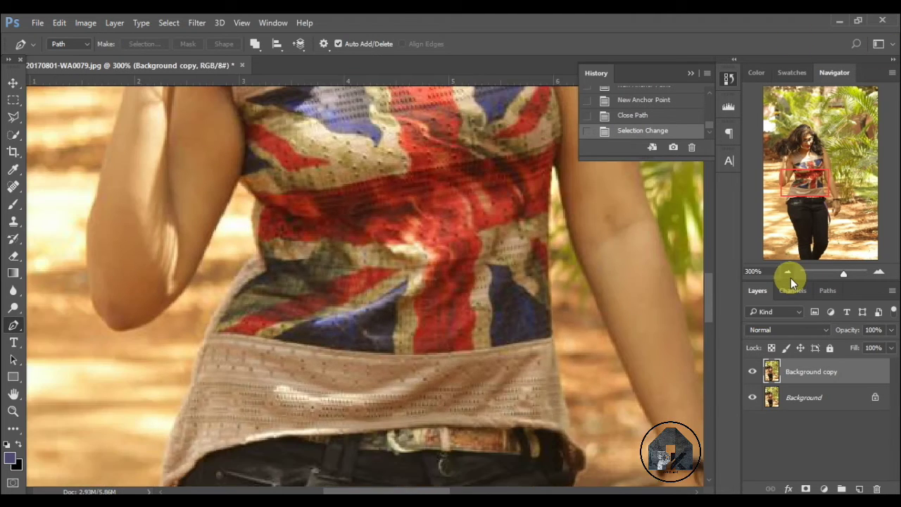
{"action": "left_click", "coordinate": [789, 271]}
- Mask Background copy with the top's selection, then select the original Background layer
{"action": "left_click", "coordinate": [789, 271]}
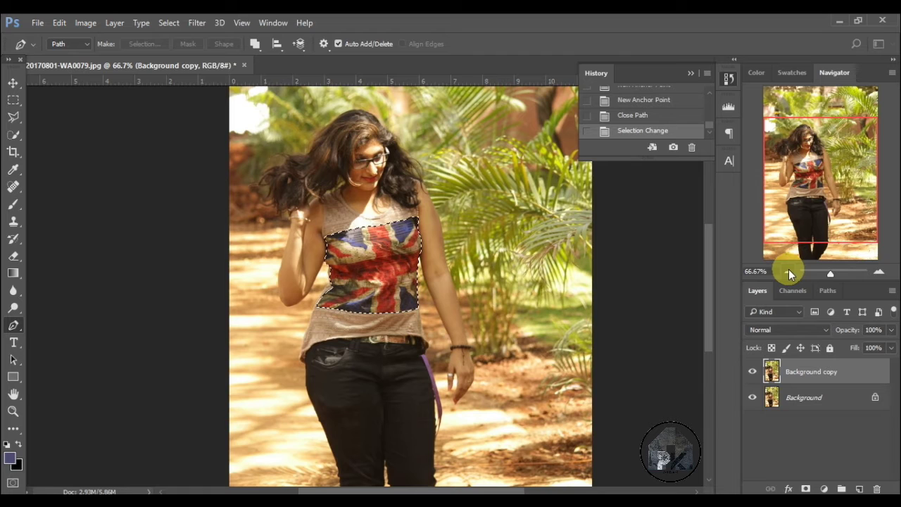
{"action": "left_click", "coordinate": [805, 489]}
{"action": "left_click", "coordinate": [809, 409]}
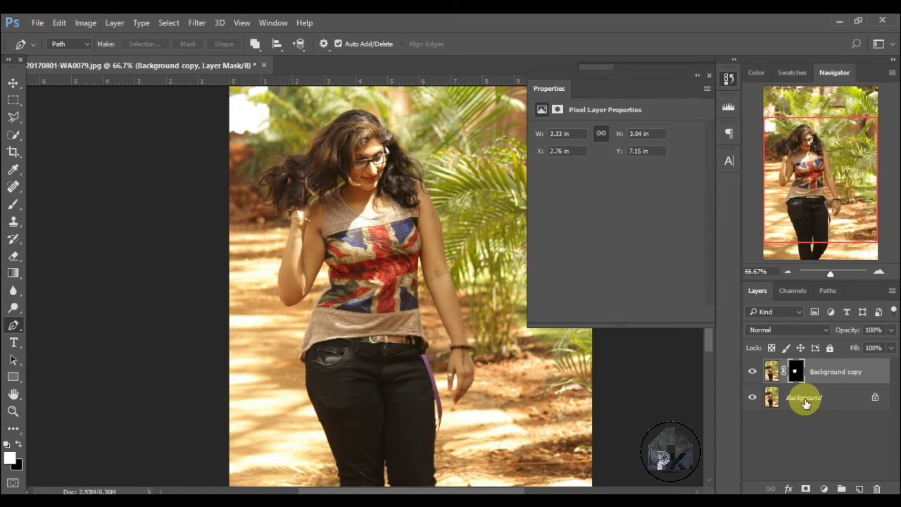
{"action": "left_click", "coordinate": [824, 489]}
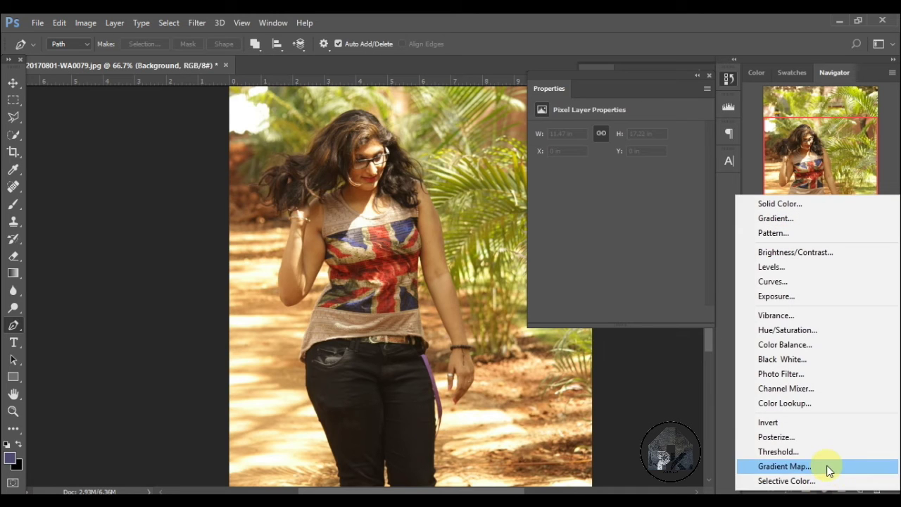
- Add a Black, White Gradient Map above Background, black stop at 2%, left opacity stop at 6%
{"action": "left_click", "coordinate": [830, 466]}
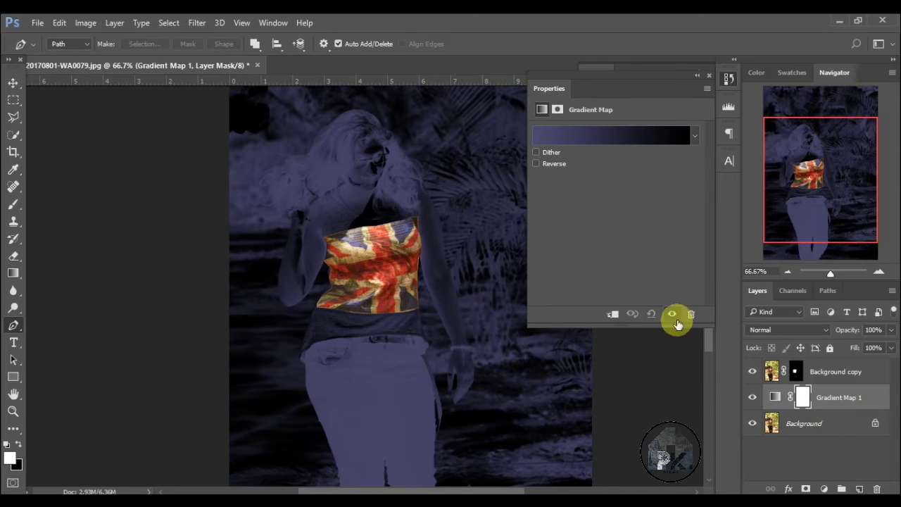
{"action": "left_click", "coordinate": [643, 132]}
{"action": "left_click", "coordinate": [129, 190]}
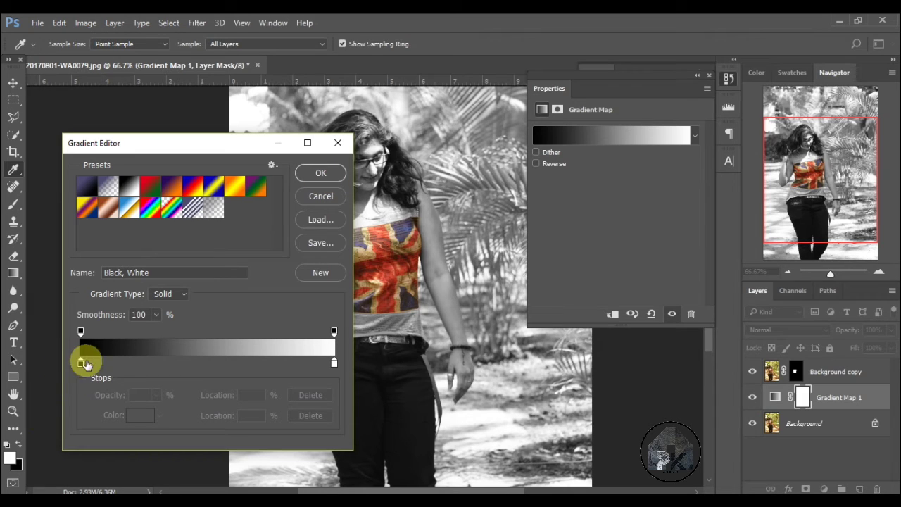
{"action": "left_click_drag", "start_coordinate": [80, 362], "coordinate": [123, 351]}
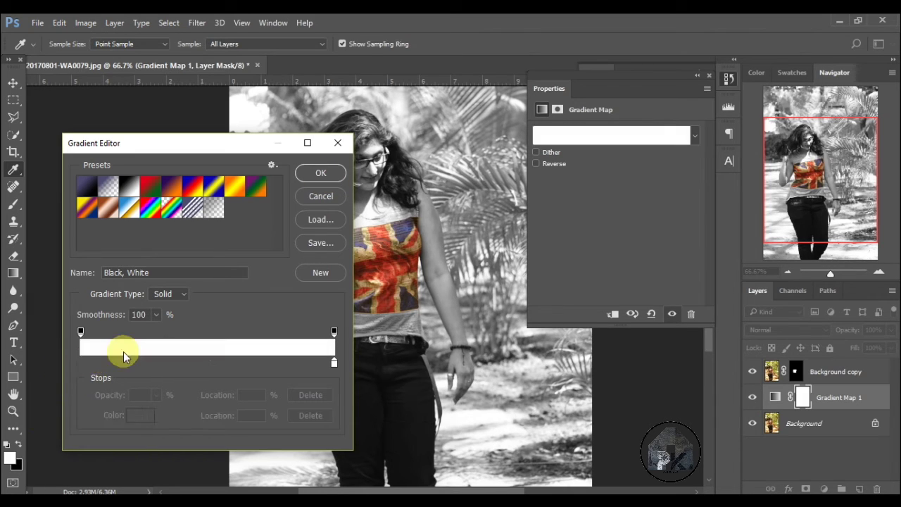
{"action": "left_click", "coordinate": [77, 361]}
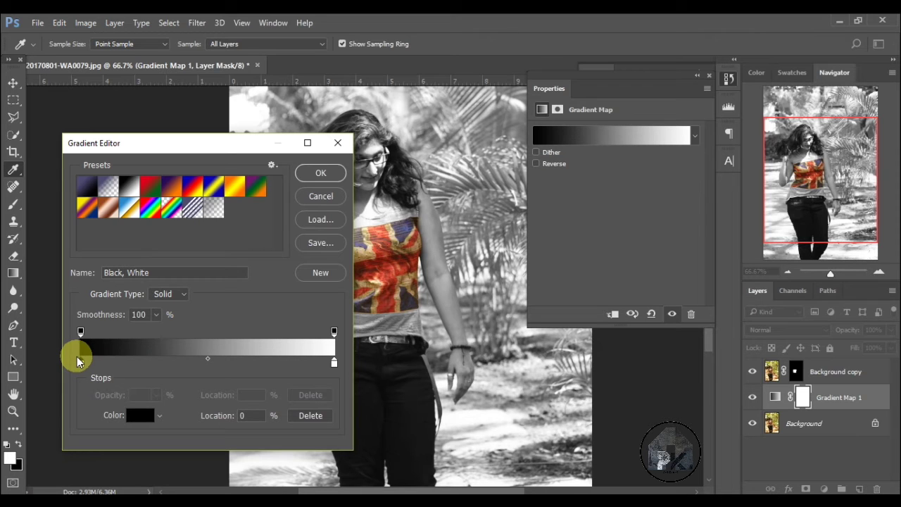
{"action": "left_click_drag", "start_coordinate": [77, 360], "coordinate": [87, 363]}
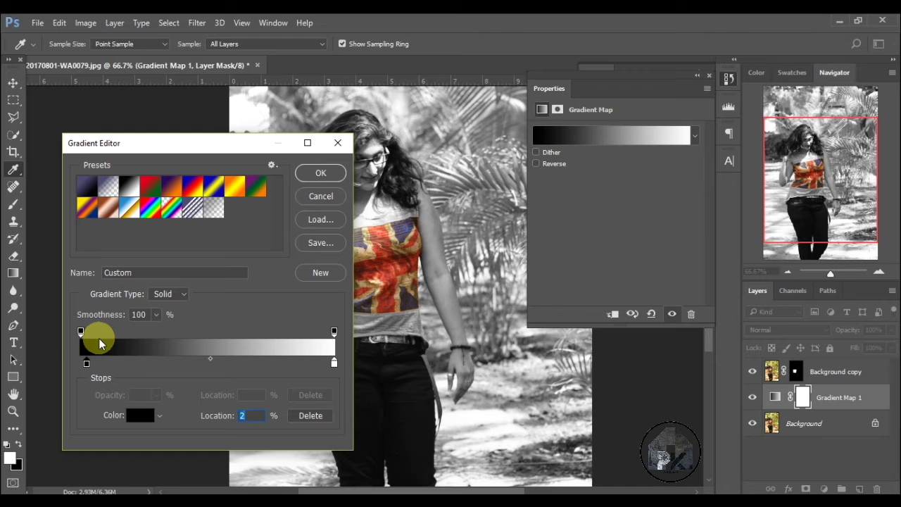
{"action": "left_click_drag", "start_coordinate": [80, 332], "coordinate": [96, 332]}
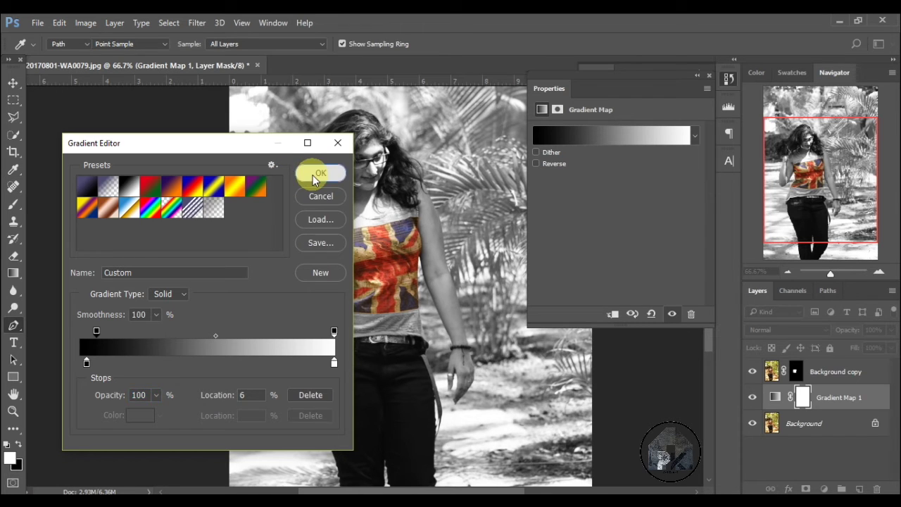
{"action": "left_click", "coordinate": [314, 176]}
{"action": "key", "text": "p"}
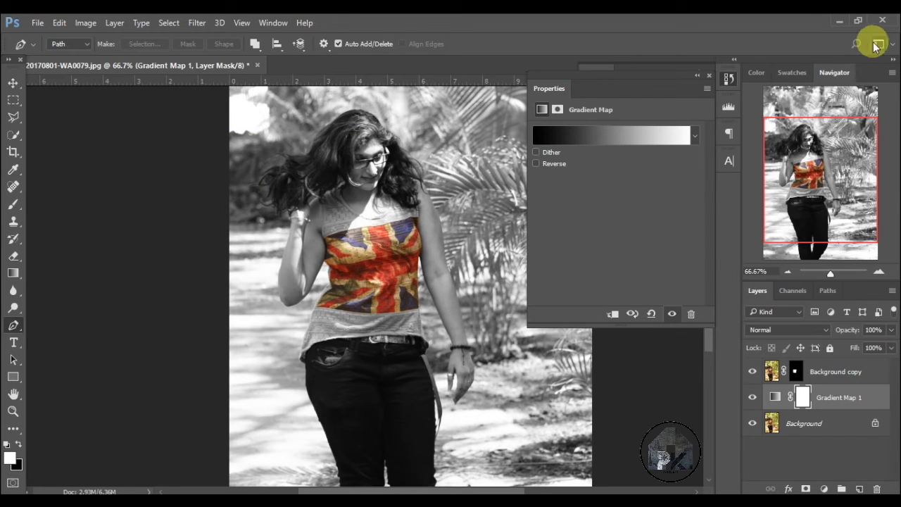
- Add a Vibrance layer above Background copy with Vibrance +100 and Saturation -10
{"action": "left_click", "coordinate": [773, 370]}
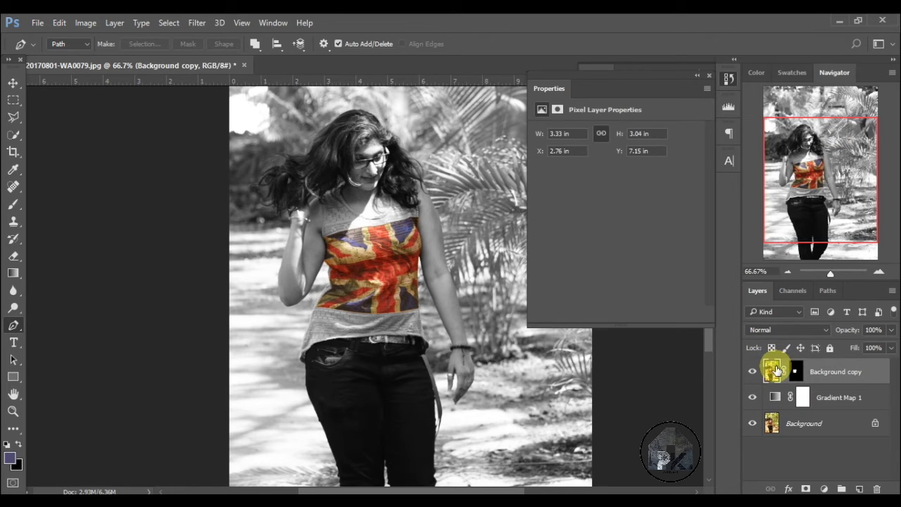
{"action": "left_click", "coordinate": [824, 488]}
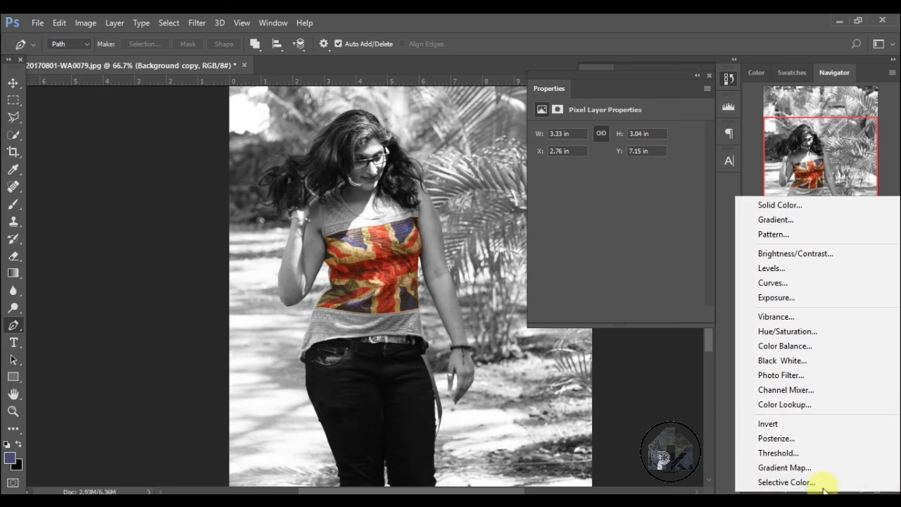
{"action": "left_click", "coordinate": [832, 321]}
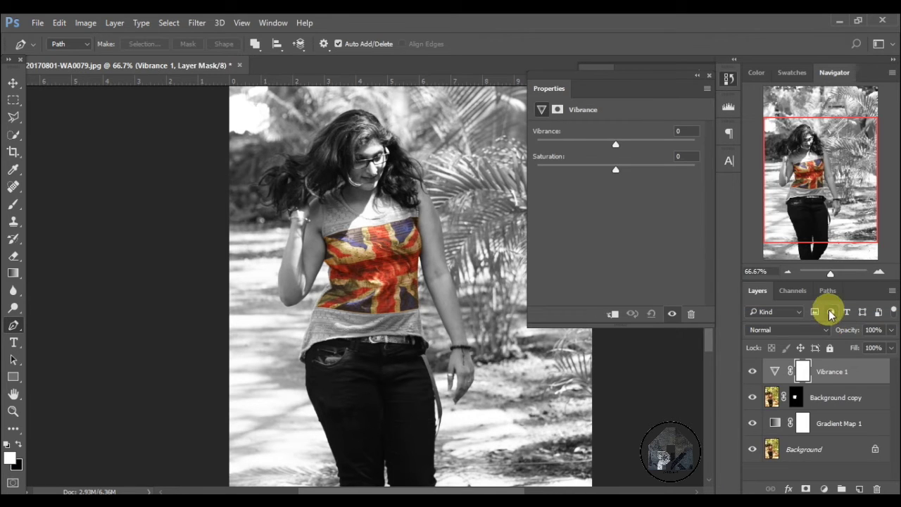
{"action": "left_click_drag", "start_coordinate": [617, 143], "coordinate": [725, 135]}
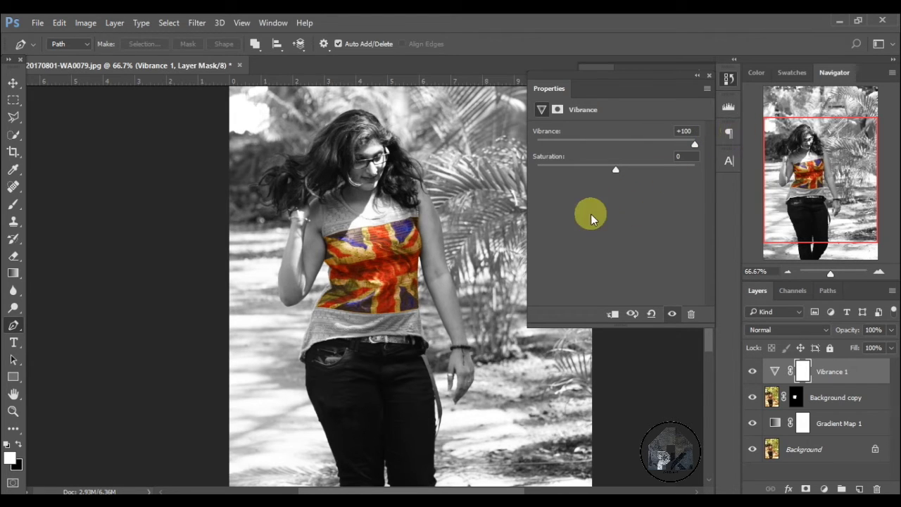
{"action": "left_click", "coordinate": [616, 164]}
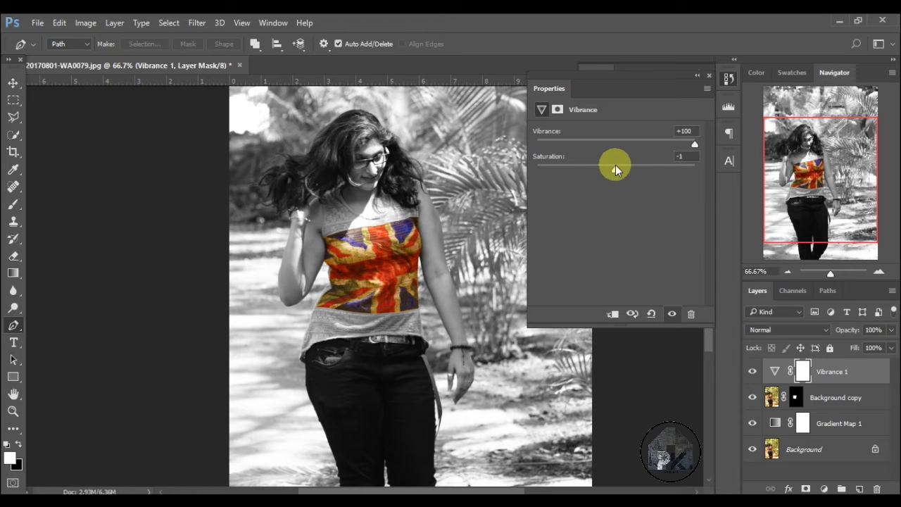
{"action": "mouse_move", "coordinate": [603, 167]}
{"action": "left_mouse_down"}
{"action": "mouse_move", "coordinate": [589, 175]}
{"action": "mouse_move", "coordinate": [642, 164]}
{"action": "mouse_move", "coordinate": [609, 172]}
{"action": "left_mouse_up"}
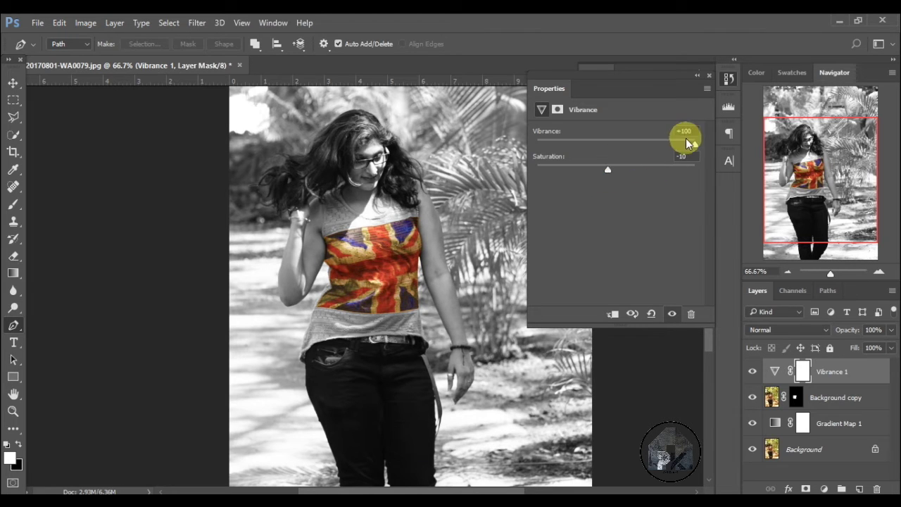
{"action": "left_click", "coordinate": [711, 75]}
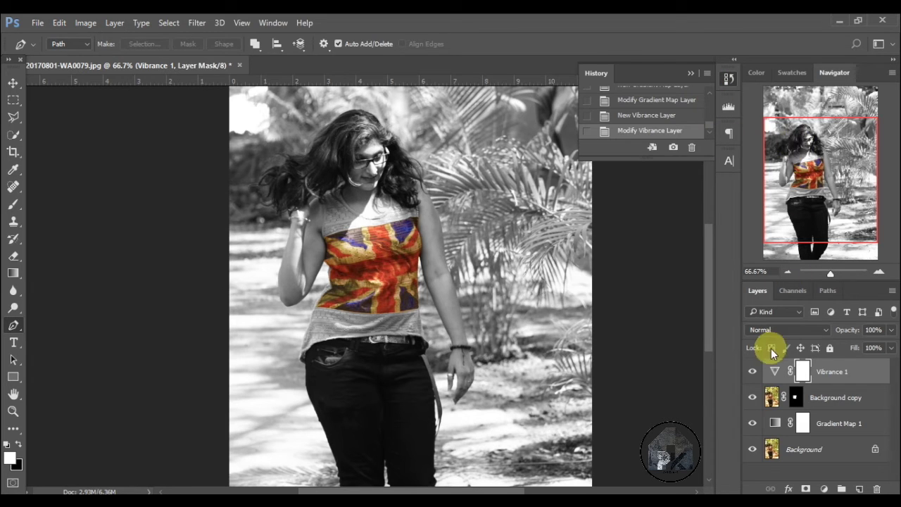
{"action": "left_click", "coordinate": [769, 398]}
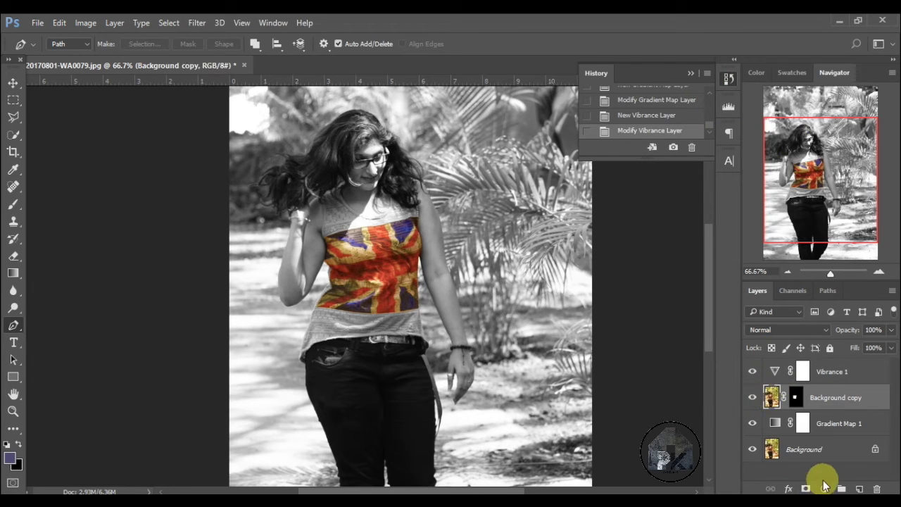
{"action": "left_click", "coordinate": [824, 487]}
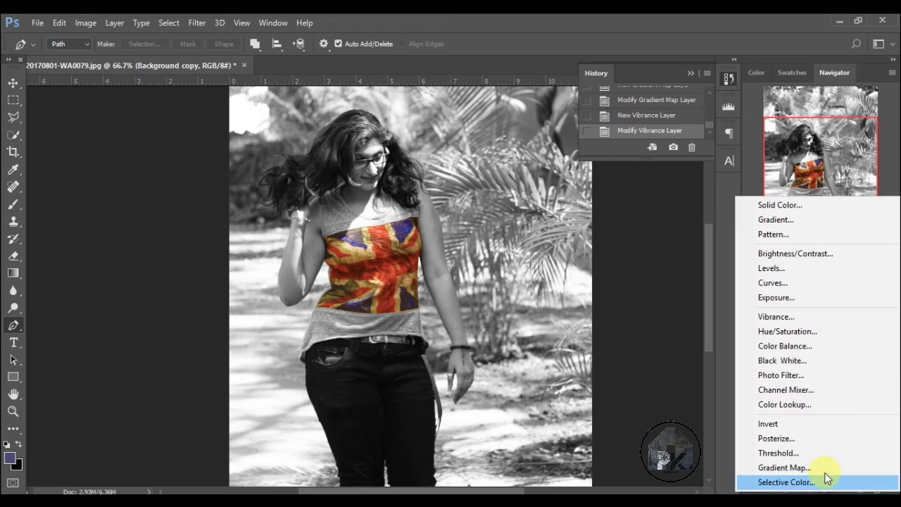
{"action": "left_click", "coordinate": [857, 333]}
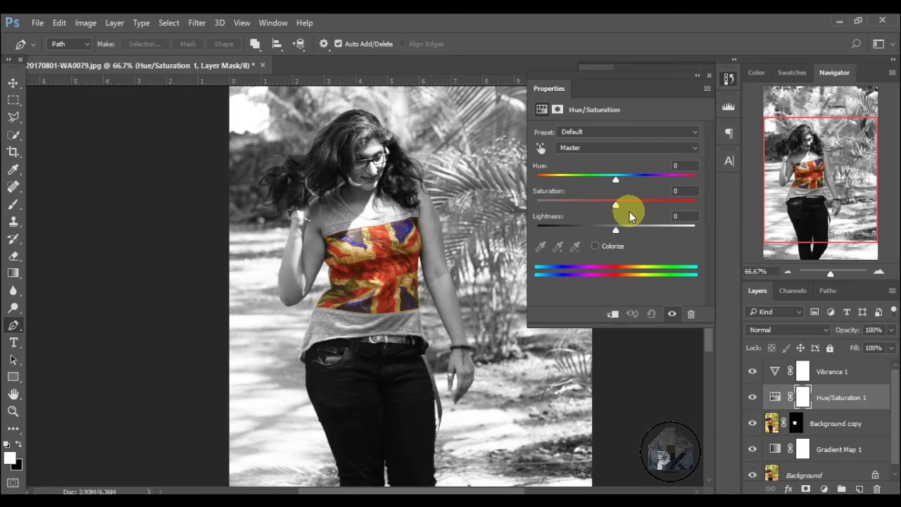
{"action": "mouse_move", "coordinate": [616, 223]}
{"action": "left_mouse_down"}
{"action": "mouse_move", "coordinate": [598, 232]}
{"action": "mouse_move", "coordinate": [499, 234]}
{"action": "mouse_move", "coordinate": [608, 233]}
{"action": "mouse_move", "coordinate": [622, 221]}
{"action": "left_mouse_up"}
{"action": "left_click", "coordinate": [680, 215]}
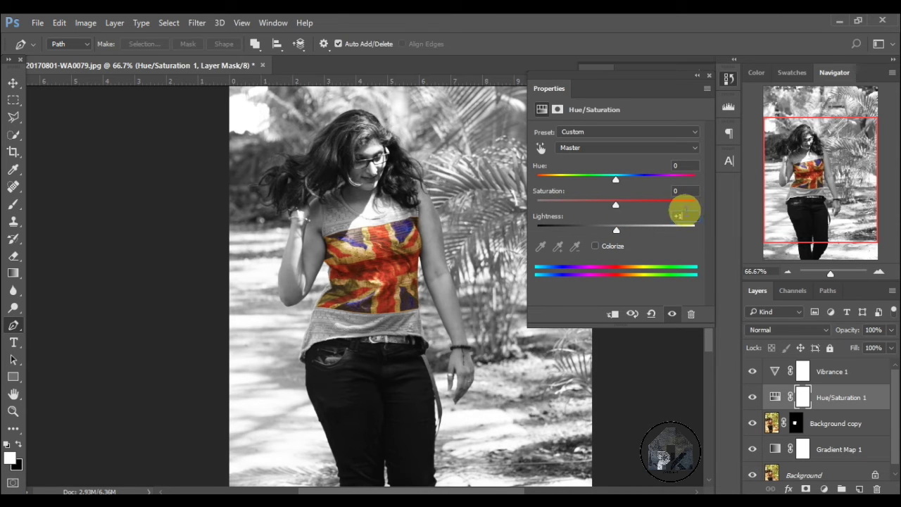
{"action": "type", "text": "0"}
{"action": "key", "text": "Return"}
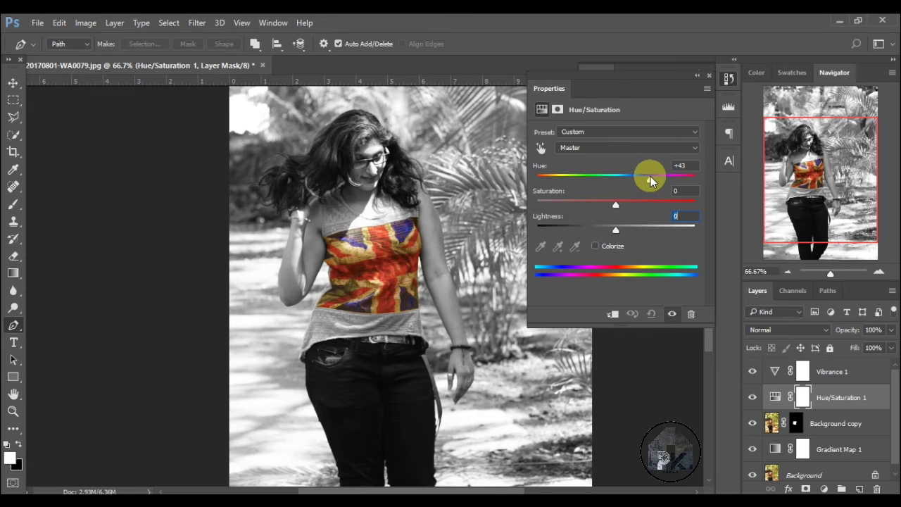
{"action": "mouse_move", "coordinate": [647, 181]}
{"action": "left_mouse_down"}
{"action": "mouse_move", "coordinate": [722, 170]}
{"action": "mouse_move", "coordinate": [543, 164]}
{"action": "mouse_move", "coordinate": [641, 178]}
{"action": "left_mouse_up"}
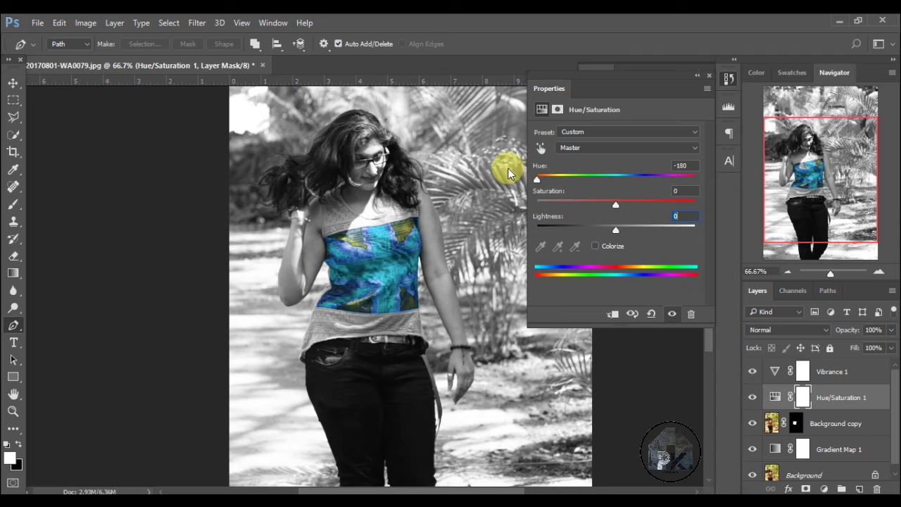
{"action": "left_click", "coordinate": [676, 164]}
{"action": "key", "text": "Down"}
{"action": "key", "text": "Down"}
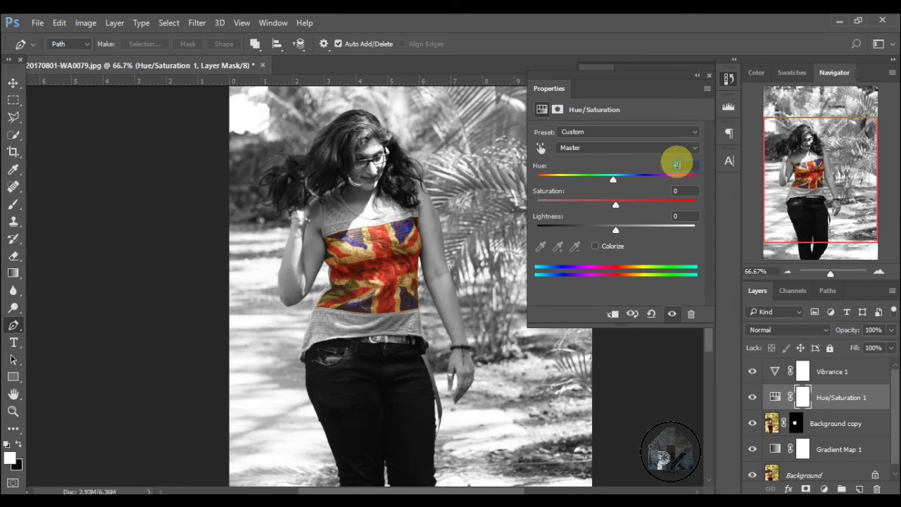
{"action": "key", "text": "Down"}
{"action": "key", "text": "Down"}
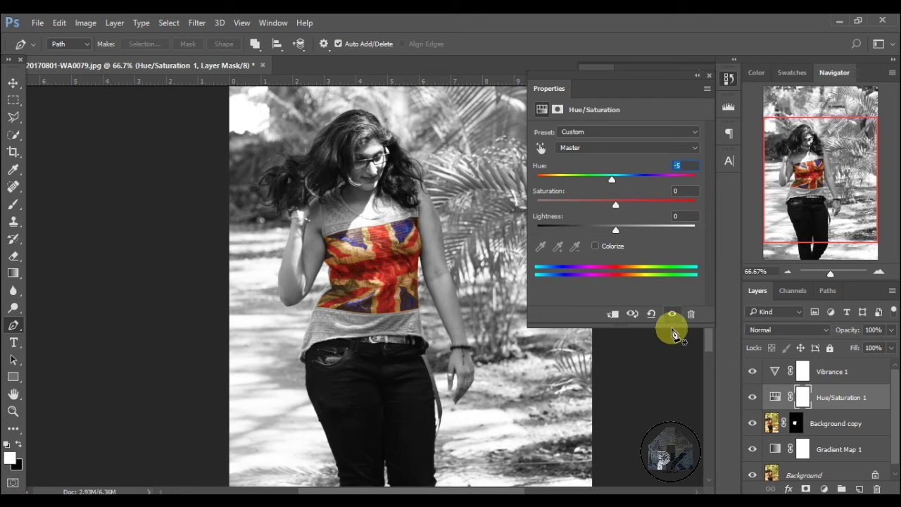
{"action": "left_click", "coordinate": [695, 322]}
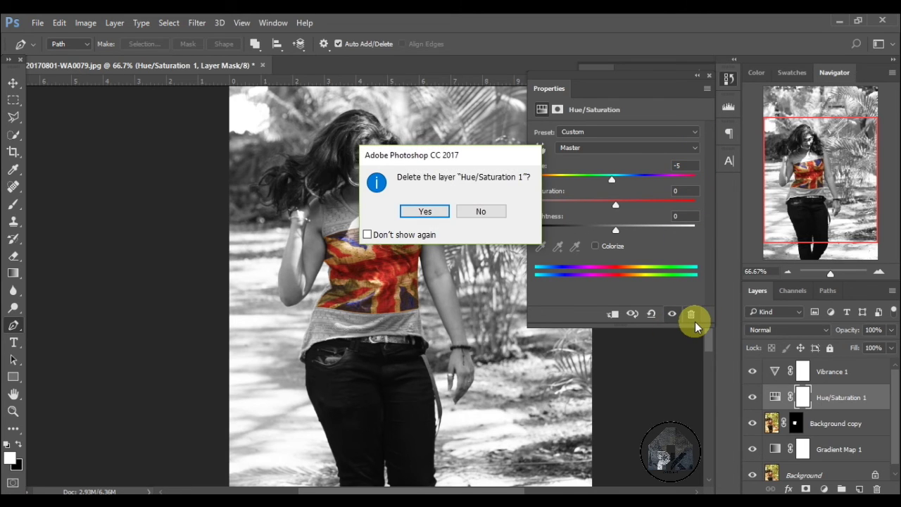
{"action": "key", "text": "Return"}
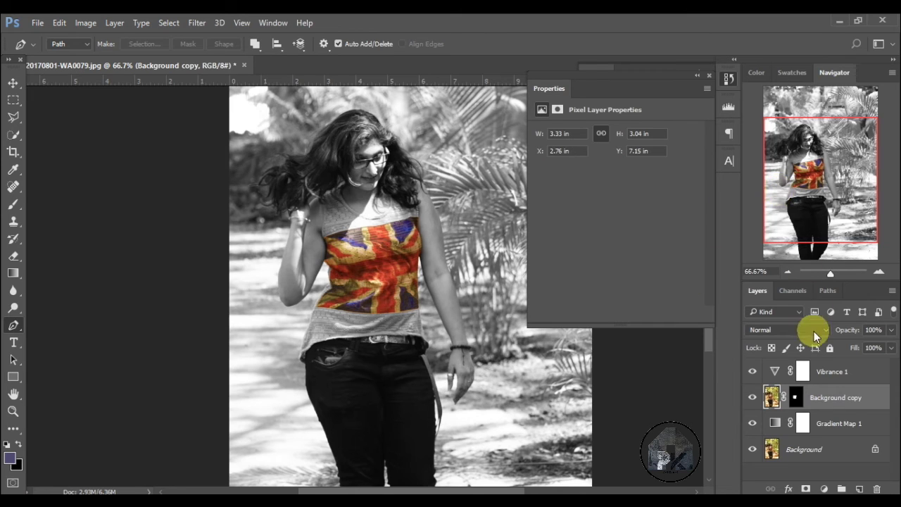
- Flatten all layers into a single Background layer
{"action": "left_click", "coordinate": [782, 273]}
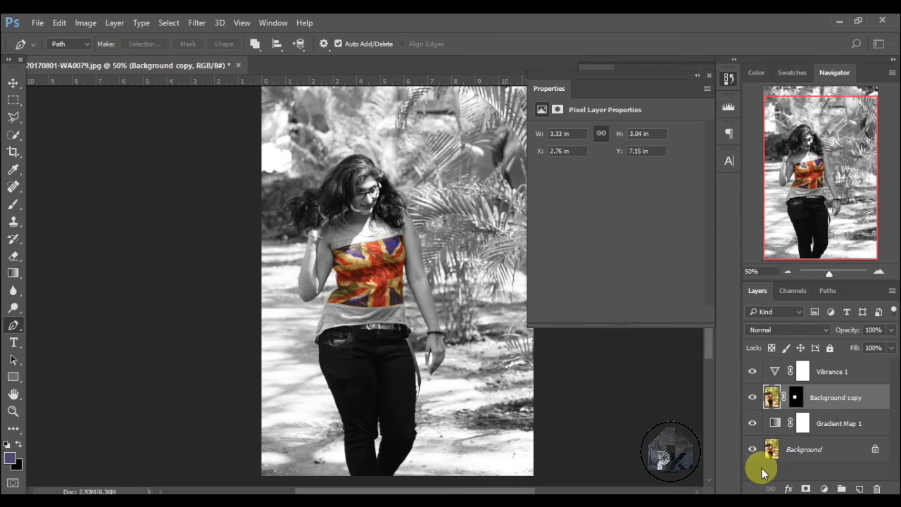
{"action": "left_click", "coordinate": [798, 448]}
{"action": "right_click", "coordinate": [799, 447]}
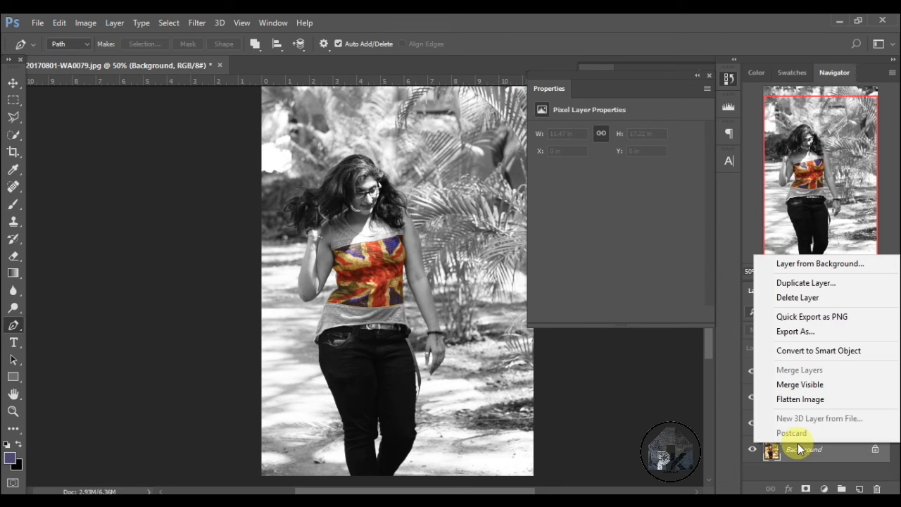
{"action": "left_click", "coordinate": [801, 399]}
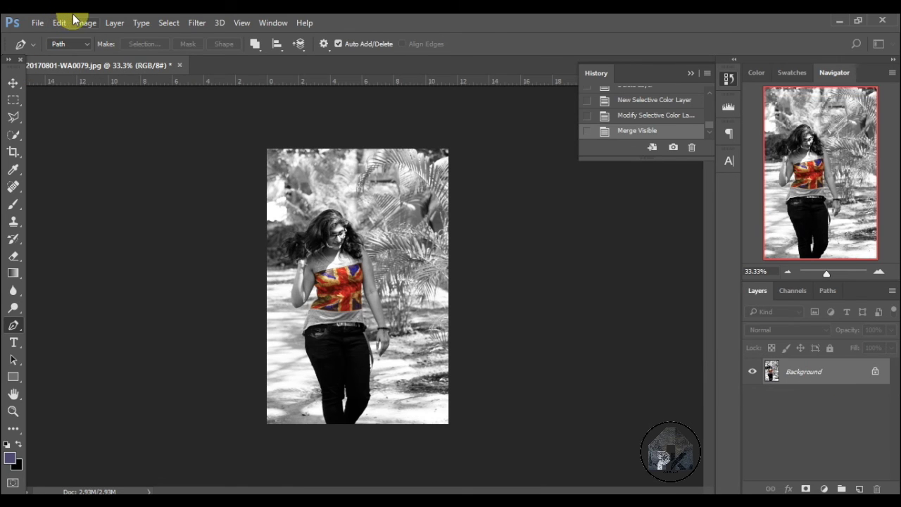
- Raise the image resolution to 100 pixels/inch, enlarging it to 1147 × 1722 px
{"action": "left_click", "coordinate": [85, 22]}
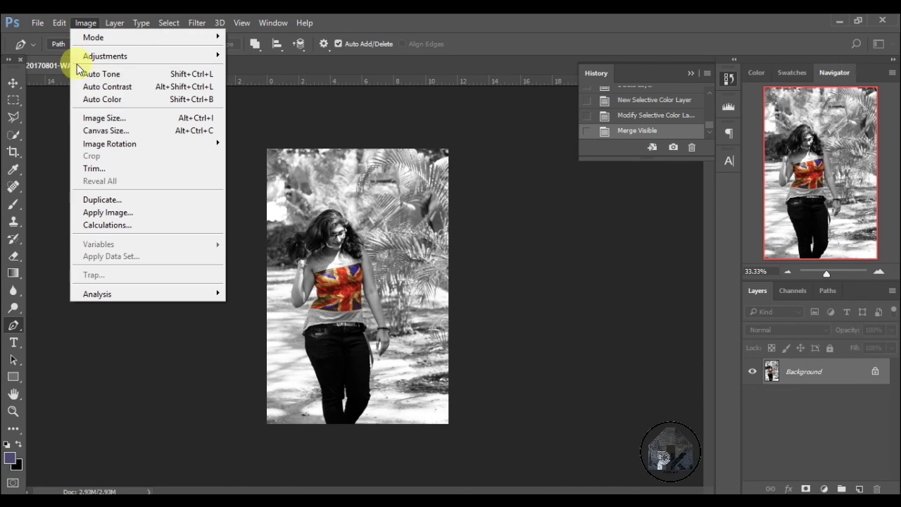
{"action": "left_click", "coordinate": [105, 118]}
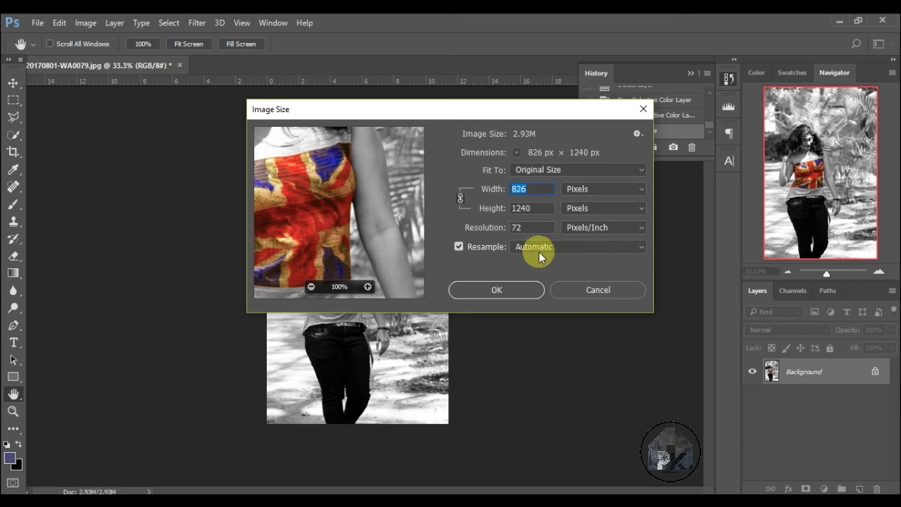
{"action": "left_click", "coordinate": [528, 228]}
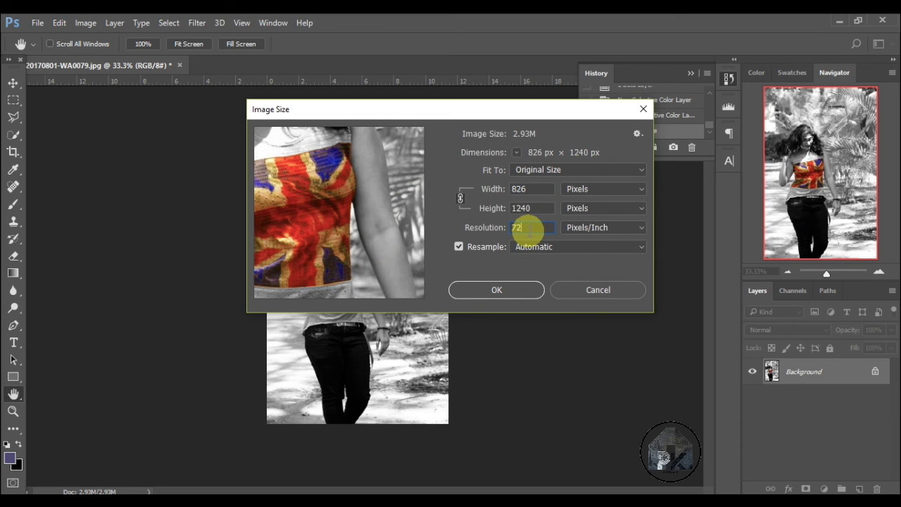
{"action": "type", "text": "100"}
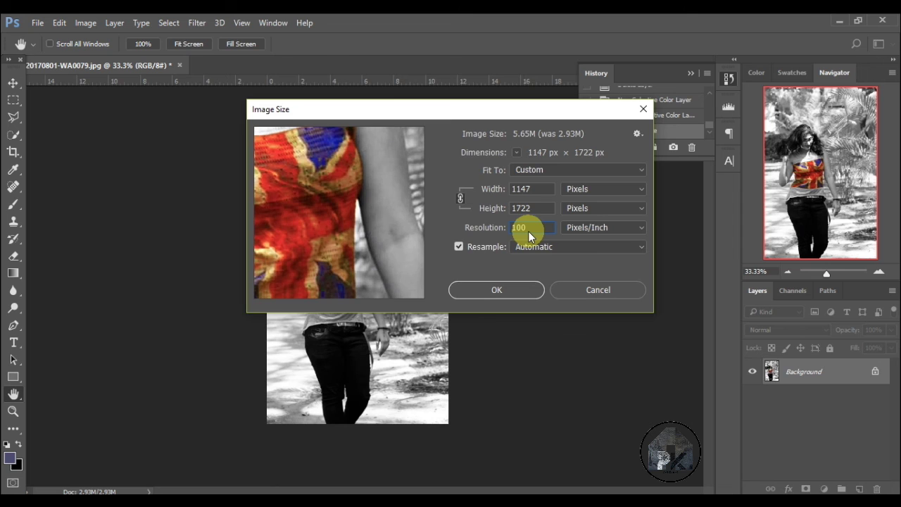
{"action": "key", "text": "Escape"}
{"action": "key", "text": "p"}
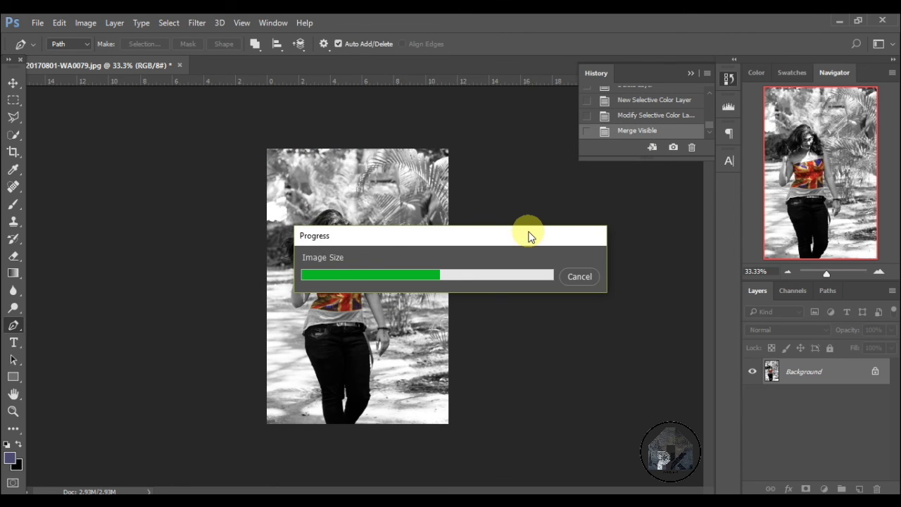
{"action": "left_click", "coordinate": [790, 271]}
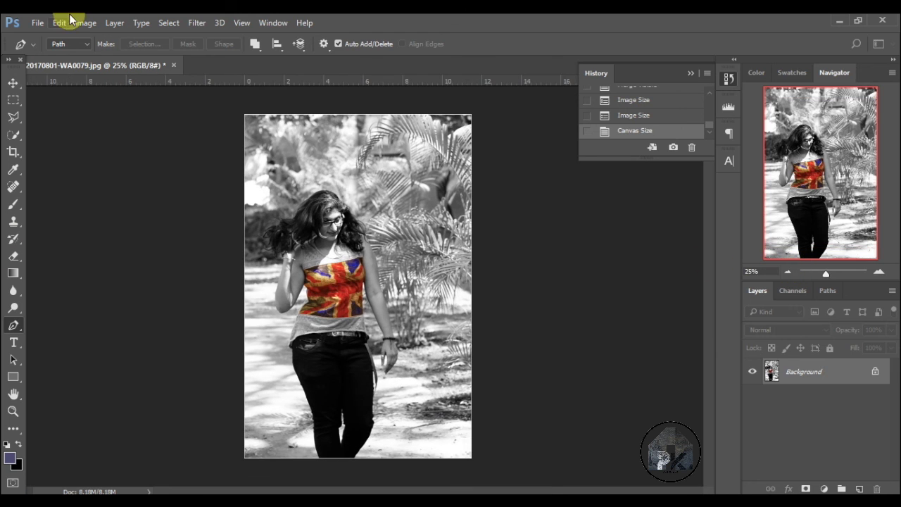
- Save the finished photo as JPEG 'dt1' in Downloads, accepting the default JPEG quality options
{"action": "left_click", "coordinate": [35, 22]}
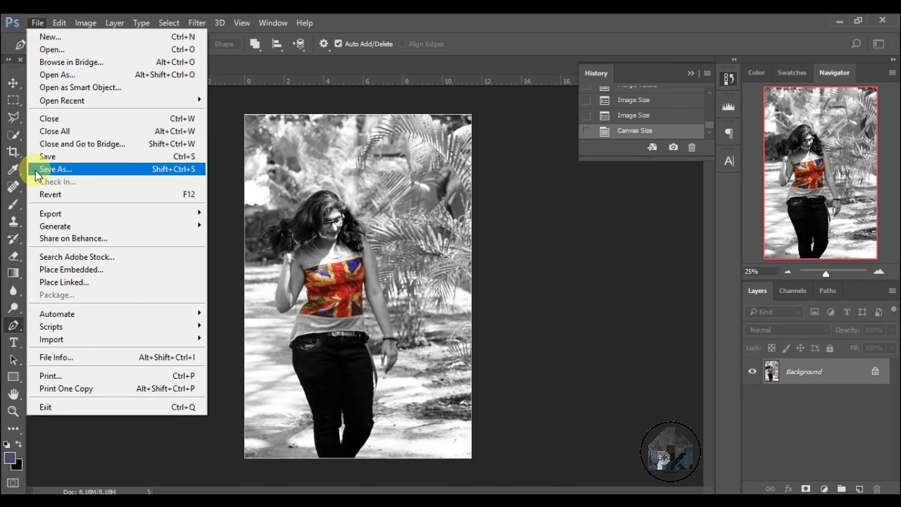
{"action": "left_click", "coordinate": [40, 169]}
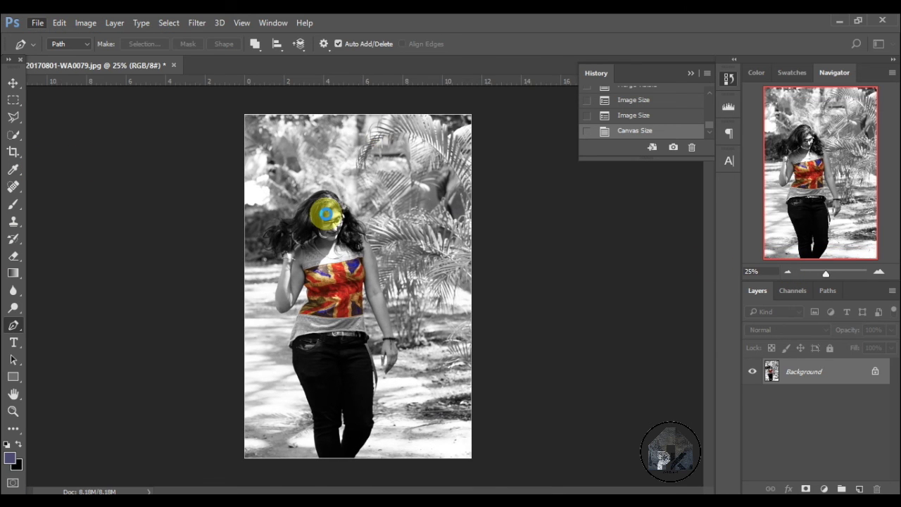
{"action": "type", "text": "dt"}
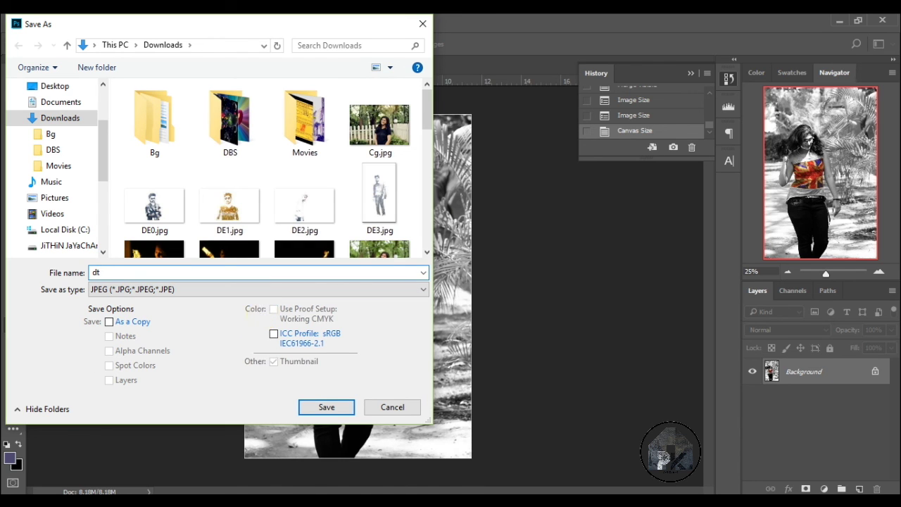
{"action": "type", "text": "11"}
{"action": "key", "text": "Return"}
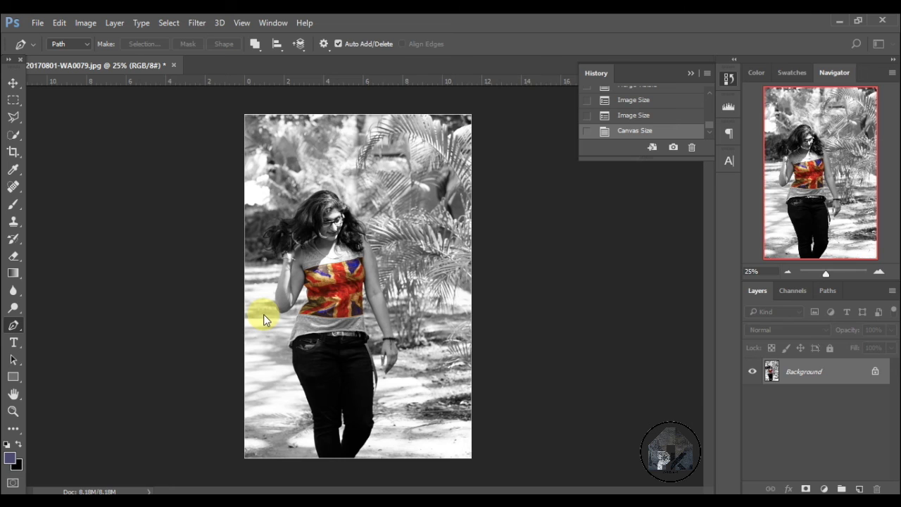
{"action": "key", "text": "Return"}
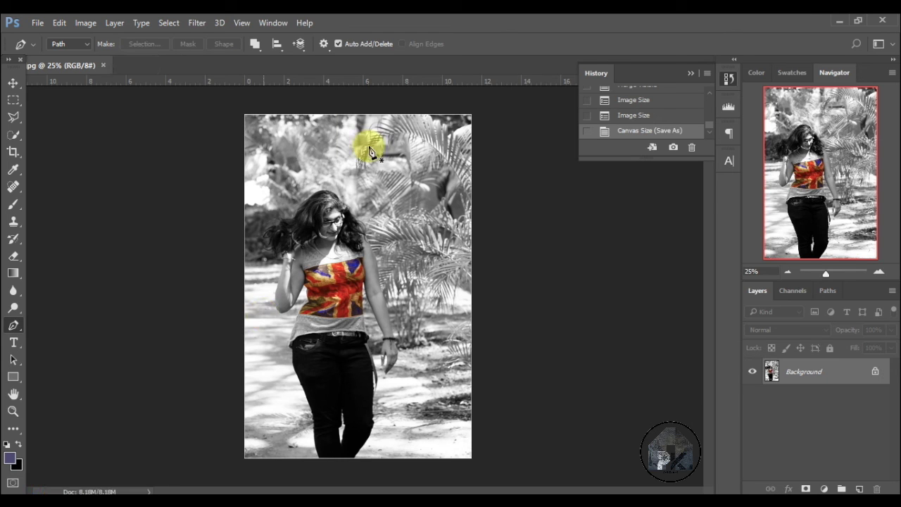